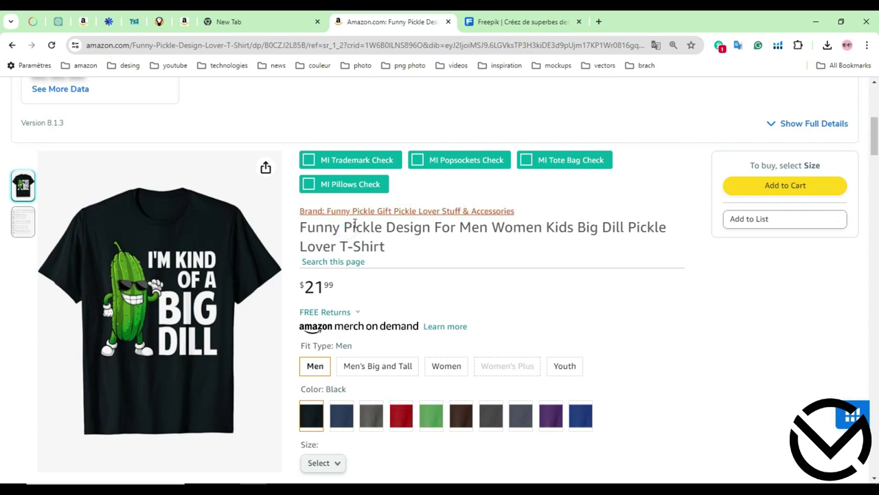
- Copy the word "Pickle" from the Amazon T-shirt title and search Freepik for it
drag(343, 229, 378, 229)
key(ctrl+c)
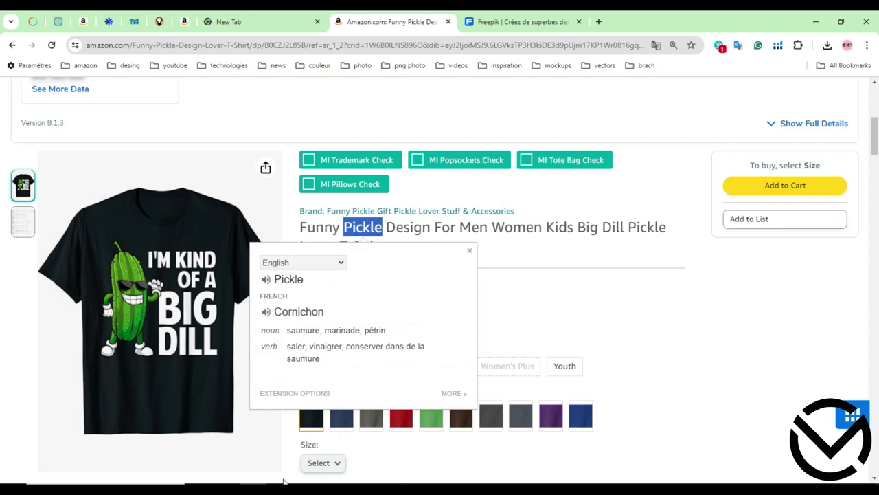
click(254, 491)
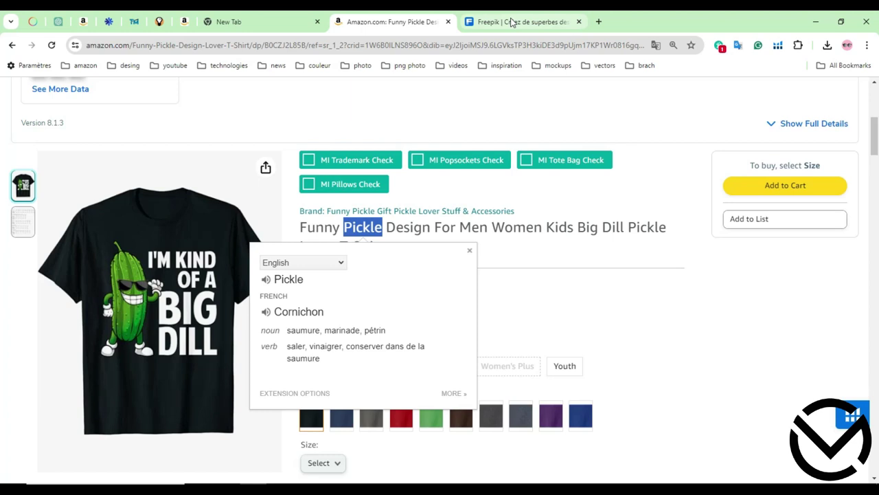
click(508, 21)
click(337, 230)
key(ctrl+v)
click(672, 233)
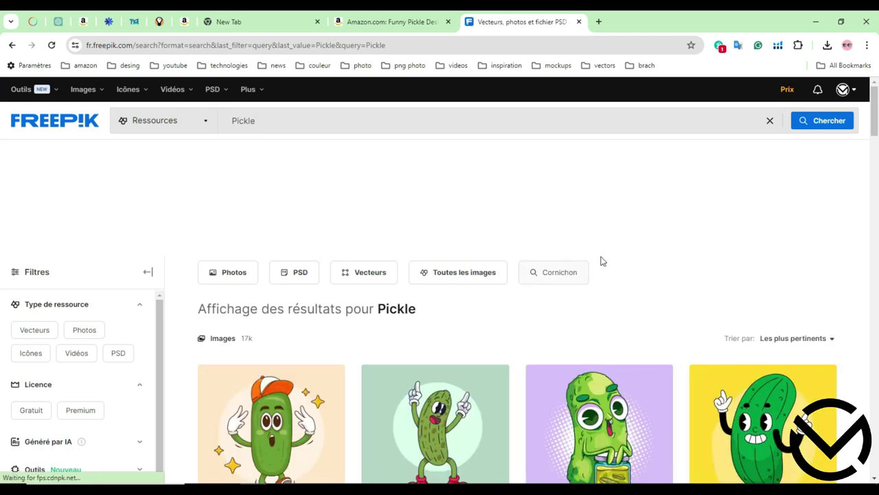
- Browse the Freepik results for a cartoon pickle character that suits a T-shirt design
scroll(603, 261, down, 3)
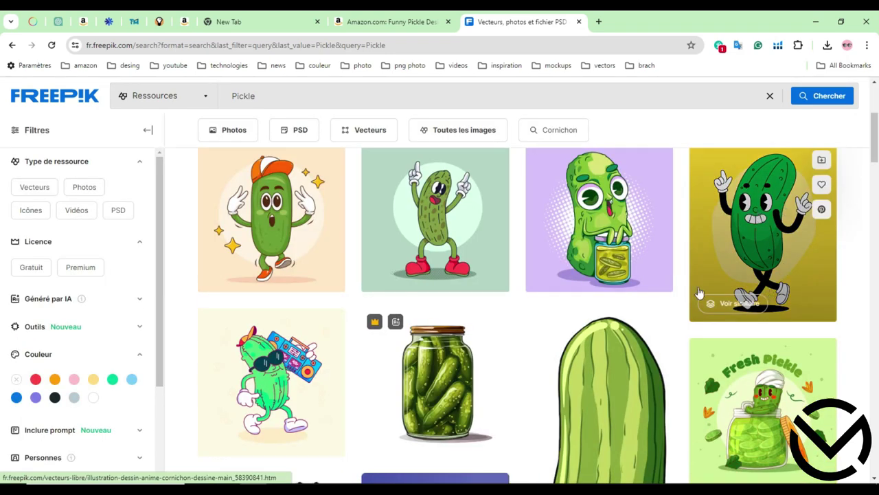
scroll(603, 308, down, 5)
scroll(587, 306, down, 6)
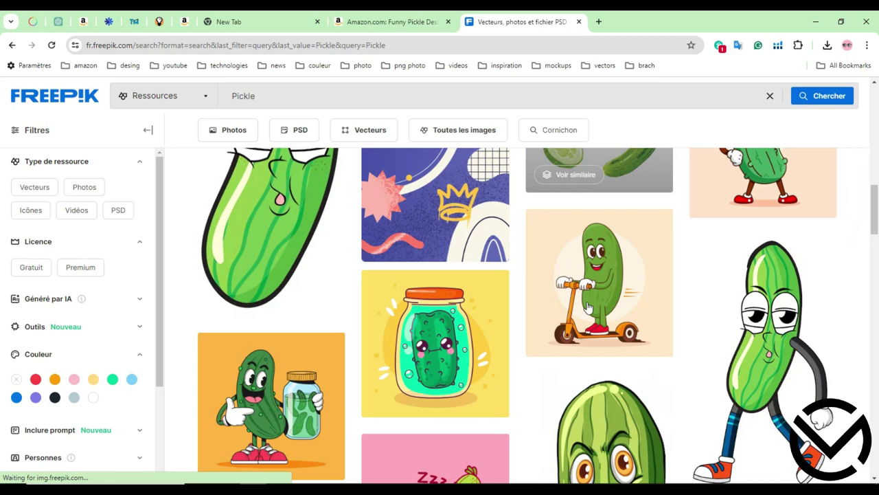
scroll(639, 300, down, 5)
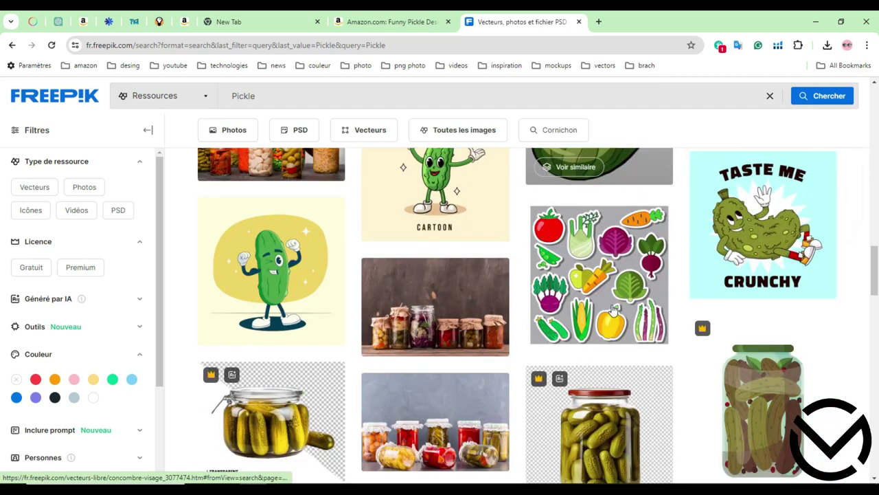
scroll(461, 310, down, 4)
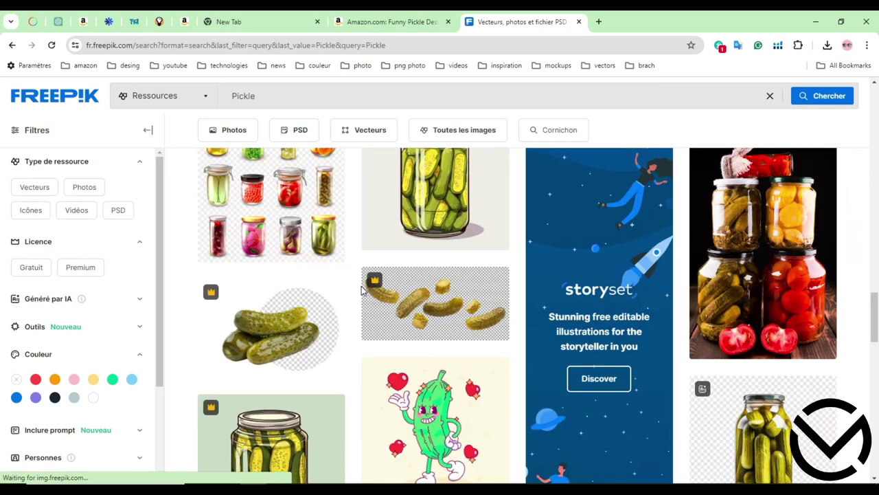
scroll(634, 300, down, 2)
scroll(635, 300, down, 3)
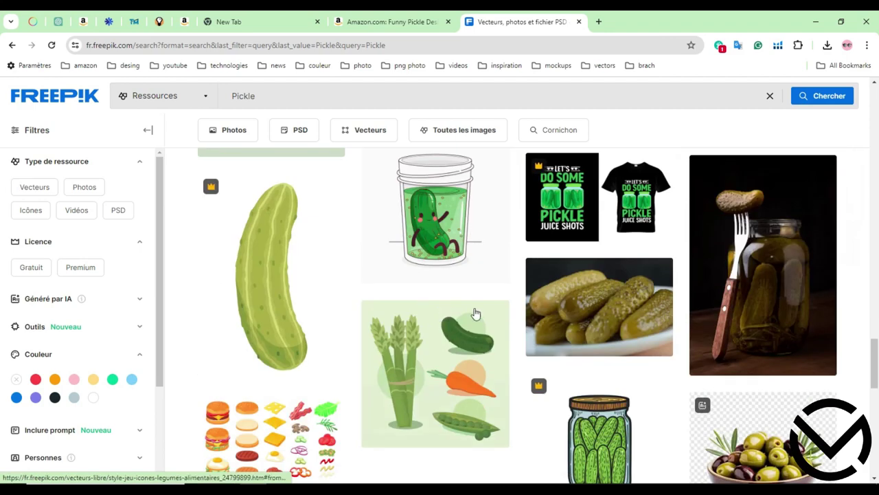
scroll(643, 302, up, 4)
scroll(854, 314, up, 10)
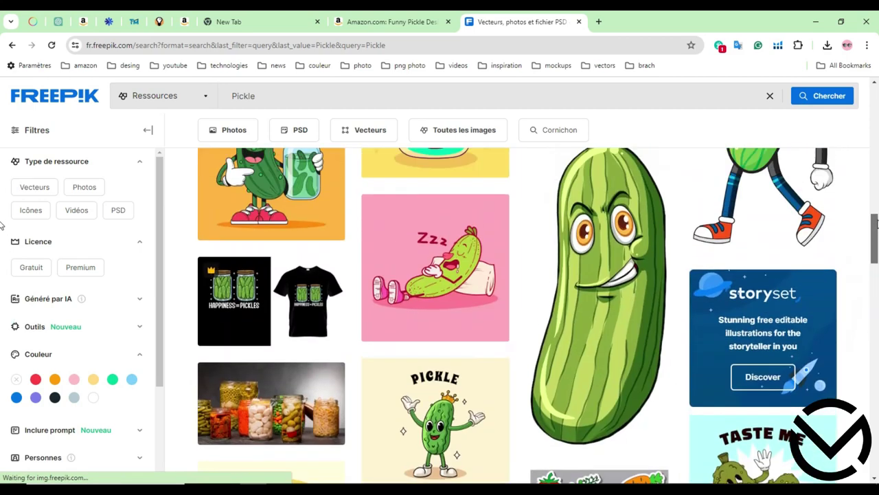
scroll(859, 206, up, 5)
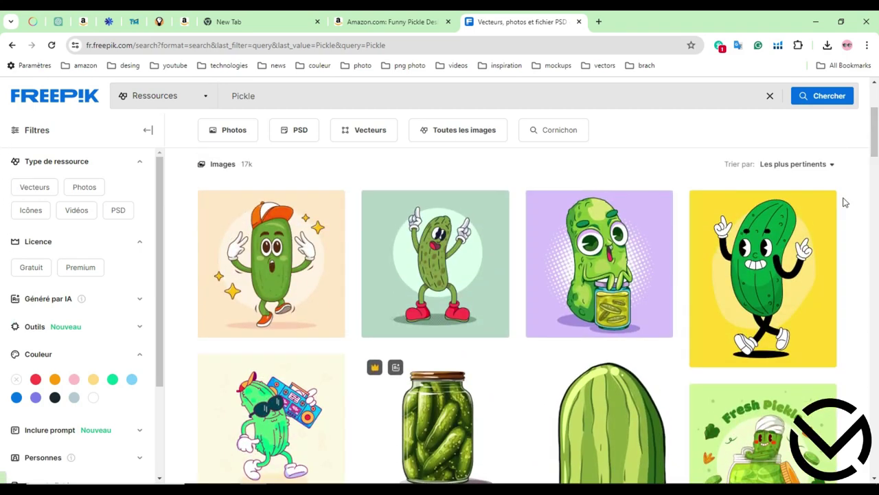
- View the walking pickle illustration on the yellow background and open its downloaded archive, hand-drawn-pickle-cartoon-illustration.zip
click(771, 259)
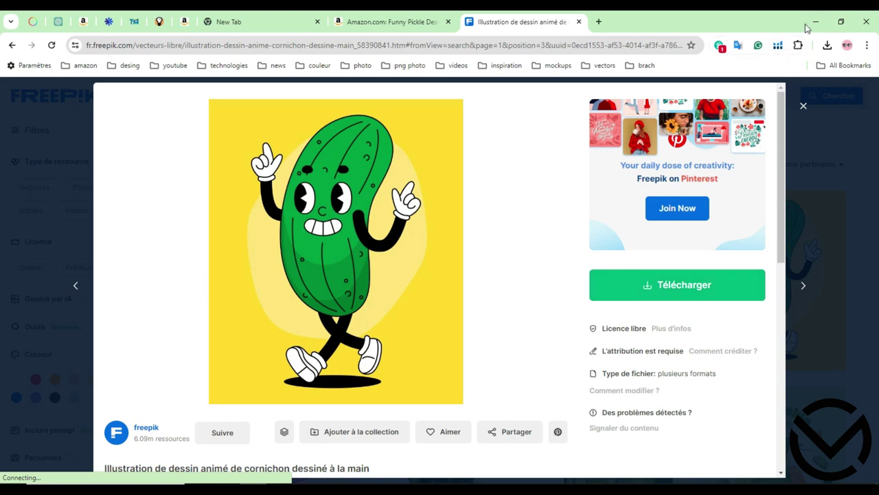
click(827, 45)
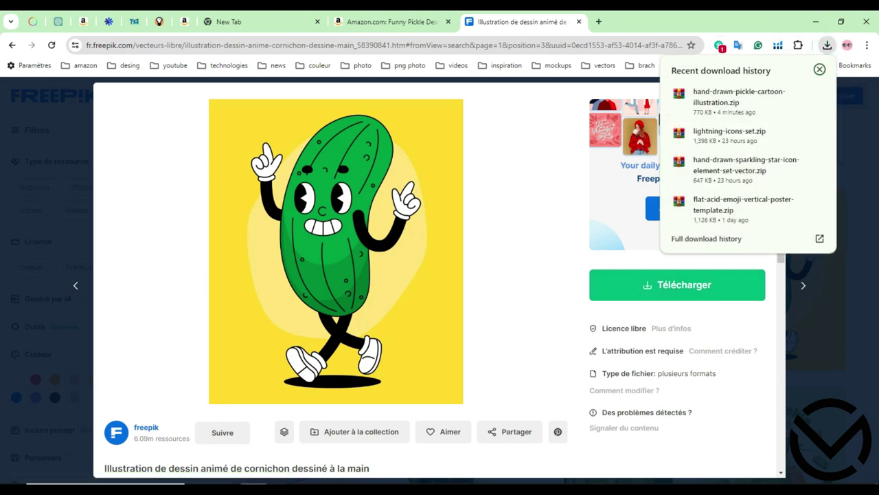
click(727, 100)
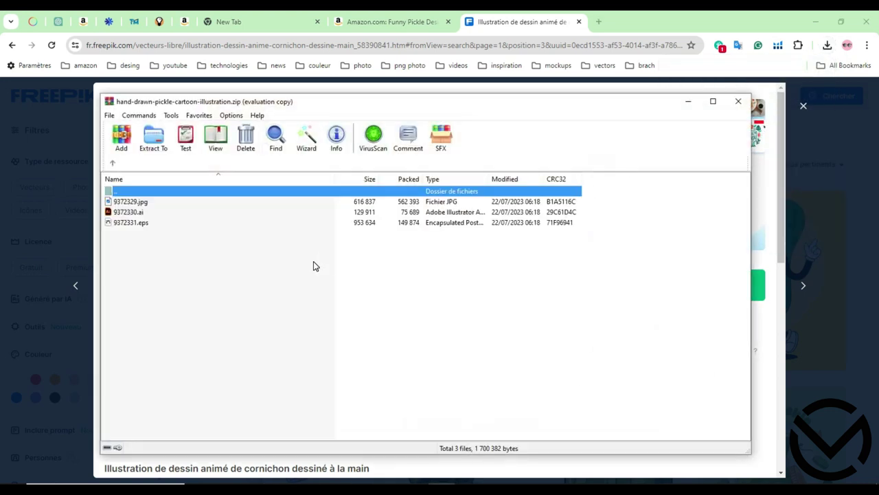
- Switch to Illustrator and open 9372331.eps from the archive as a separate document
click(816, 20)
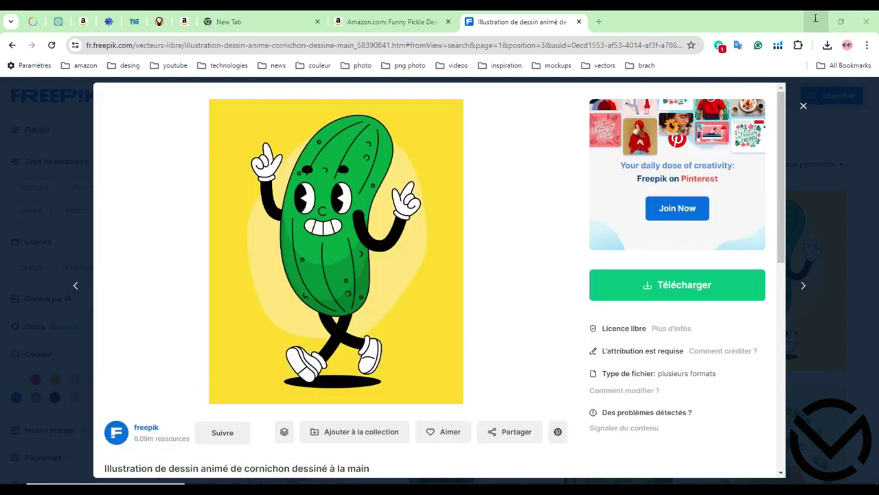
click(815, 19)
click(483, 281)
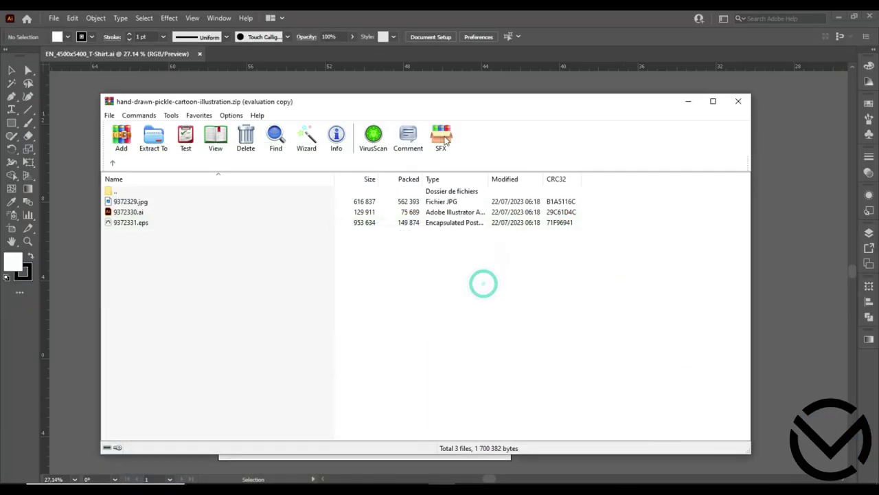
drag(433, 110, 569, 171)
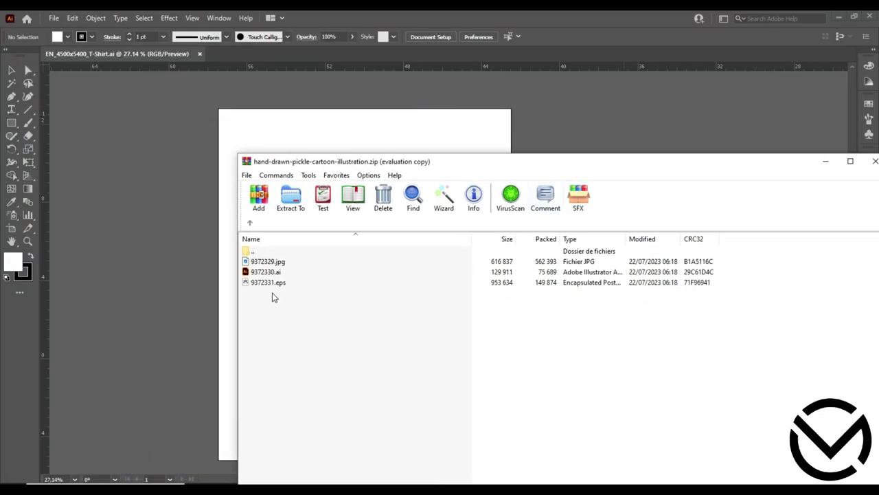
drag(271, 284, 325, 67)
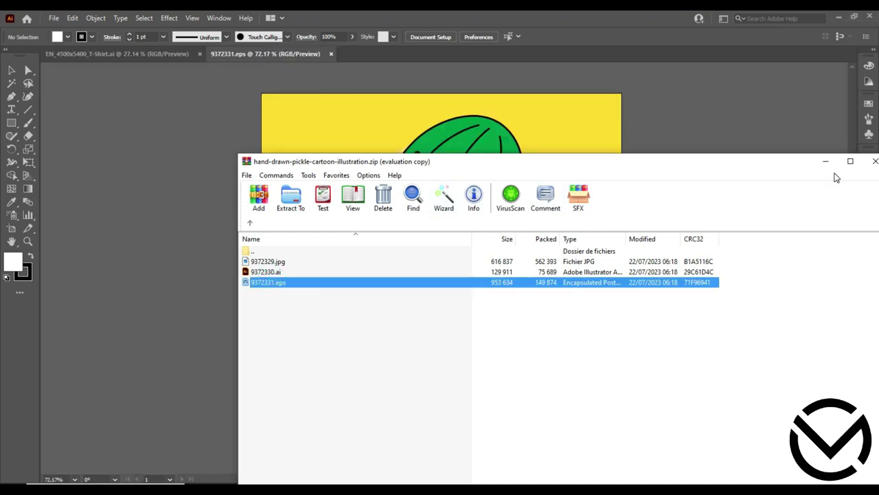
click(825, 161)
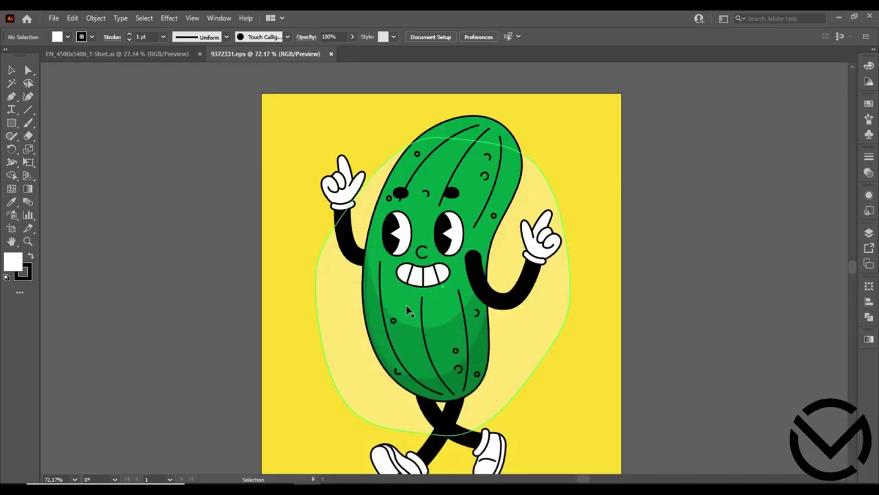
- Delete the pale blob and the yellow background rectangle behind the pickle character
click(337, 340)
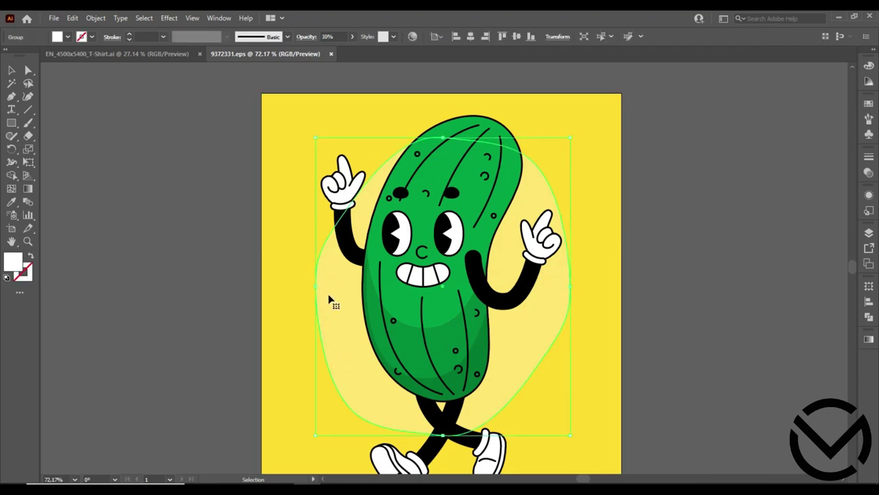
key(Delete)
click(301, 282)
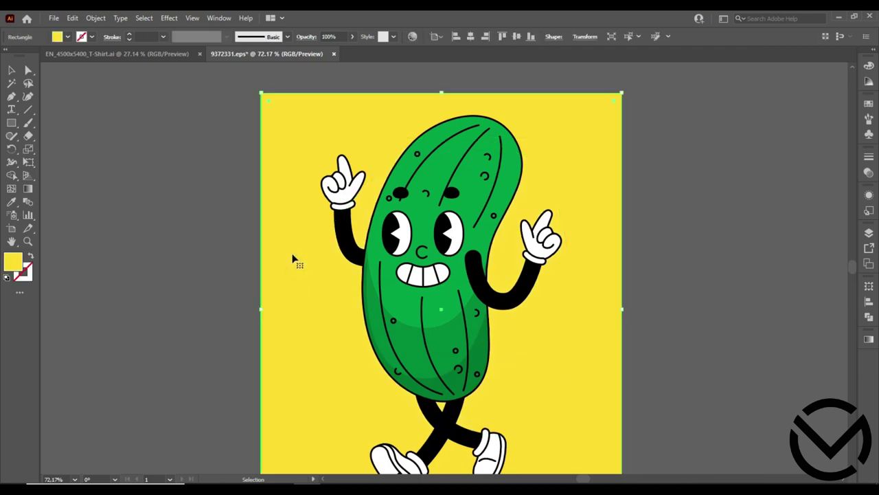
double_click(292, 258)
key(Delete)
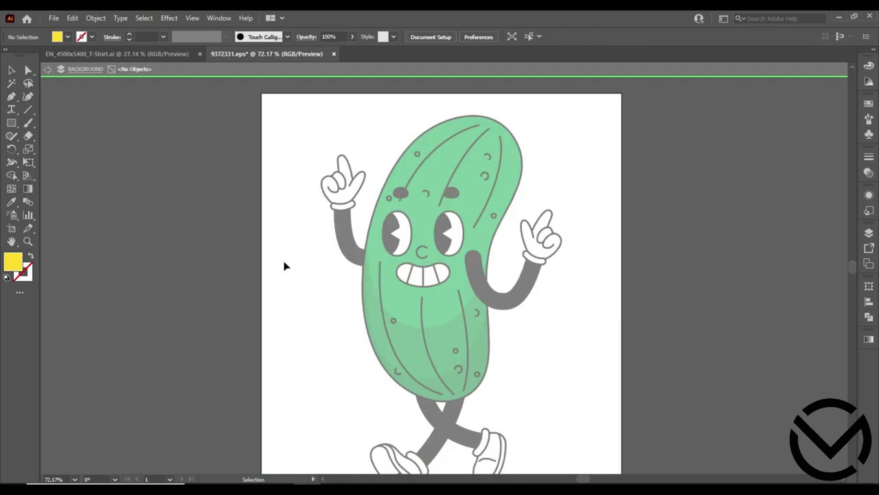
double_click(214, 261)
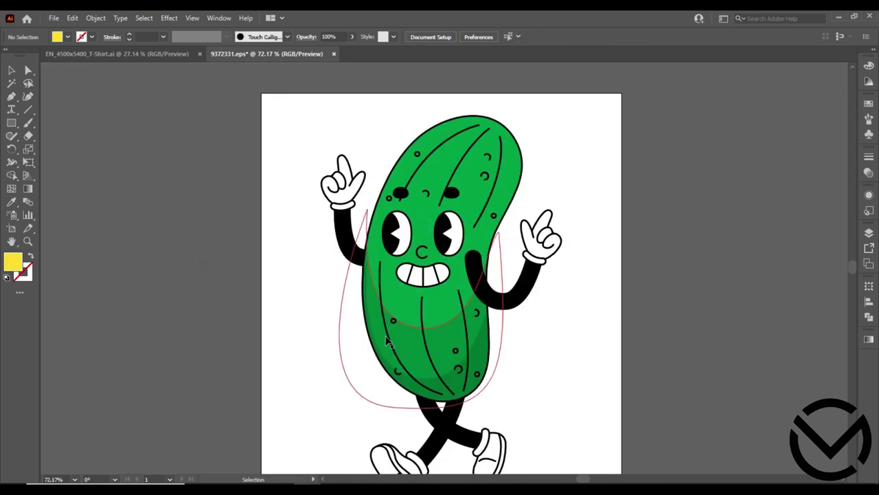
- Delete the black shadow ellipse beneath the pickle's shoes, and move the whole character slightly down and to the left
scroll(411, 393, down, 2)
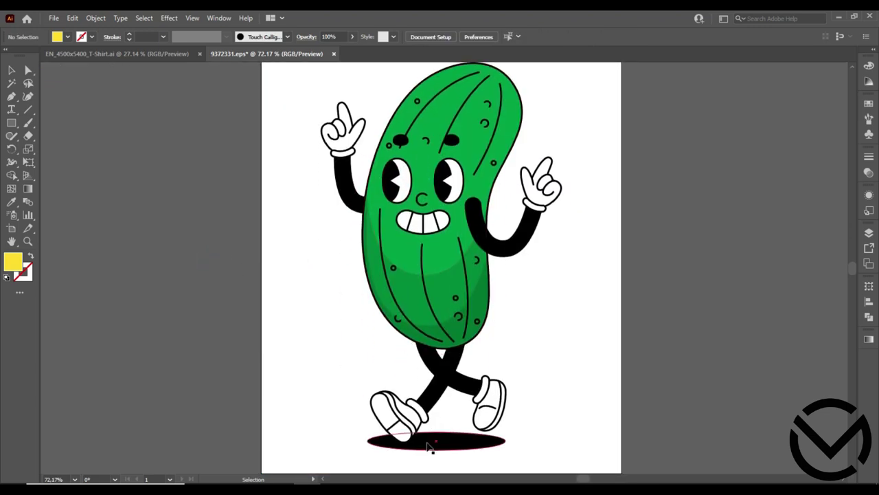
click(448, 448)
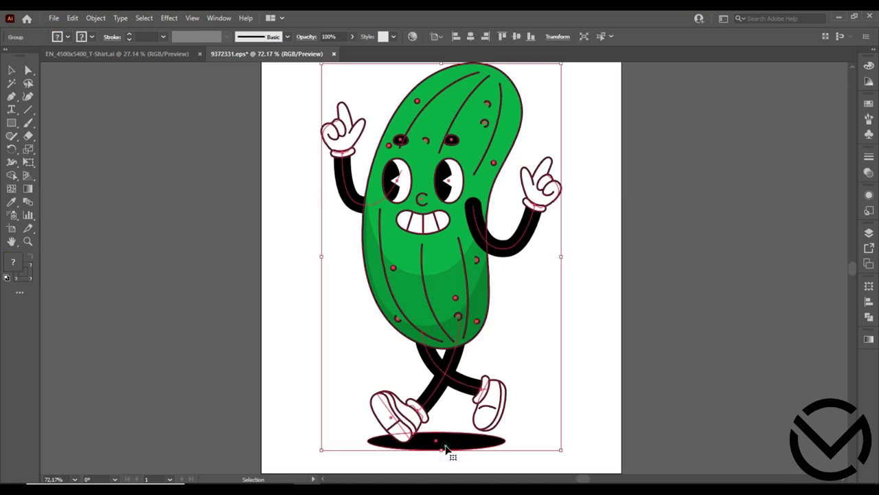
double_click(451, 448)
click(451, 448)
double_click(455, 444)
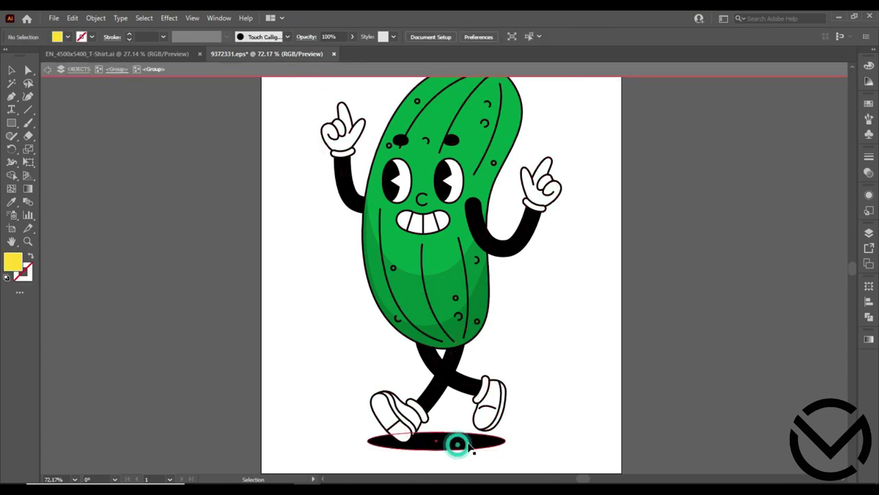
click(468, 444)
key(Delete)
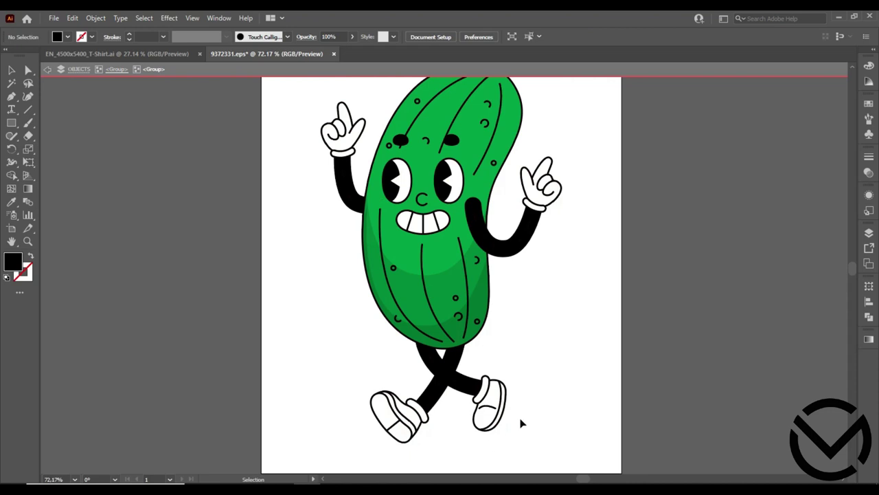
double_click(558, 391)
click(696, 240)
click(440, 265)
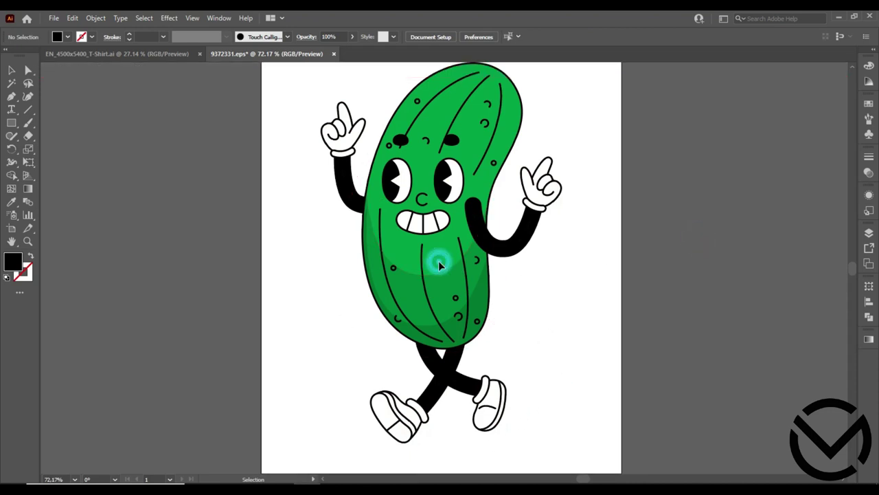
drag(440, 283, 492, 301)
- In EN_4500x5400_T-Shirt.ai, draw a black-filled rectangle covering the entire artboard
click(162, 58)
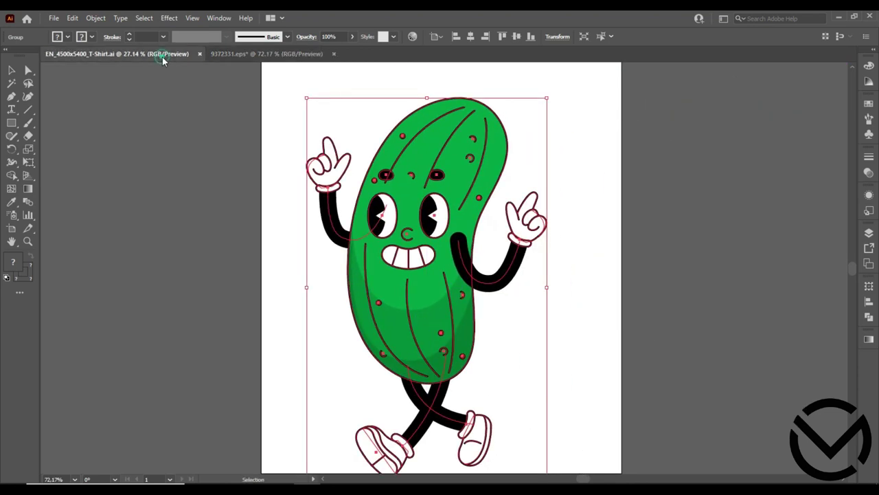
click(12, 125)
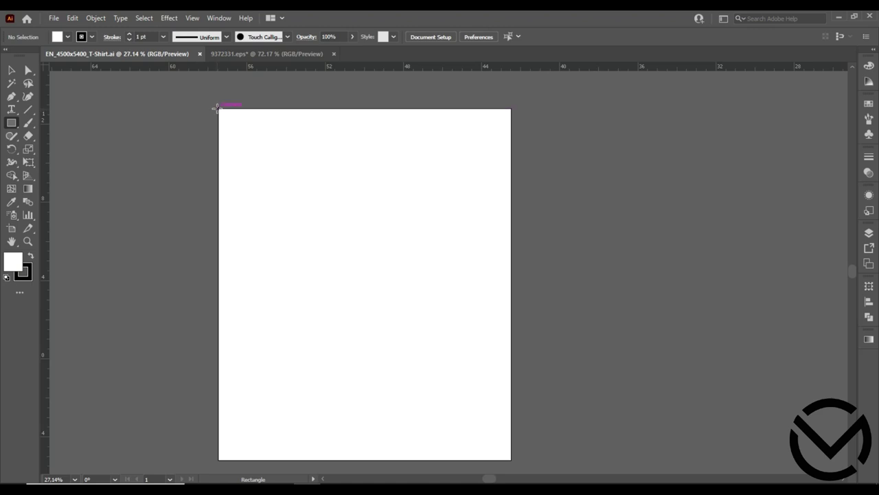
click(869, 103)
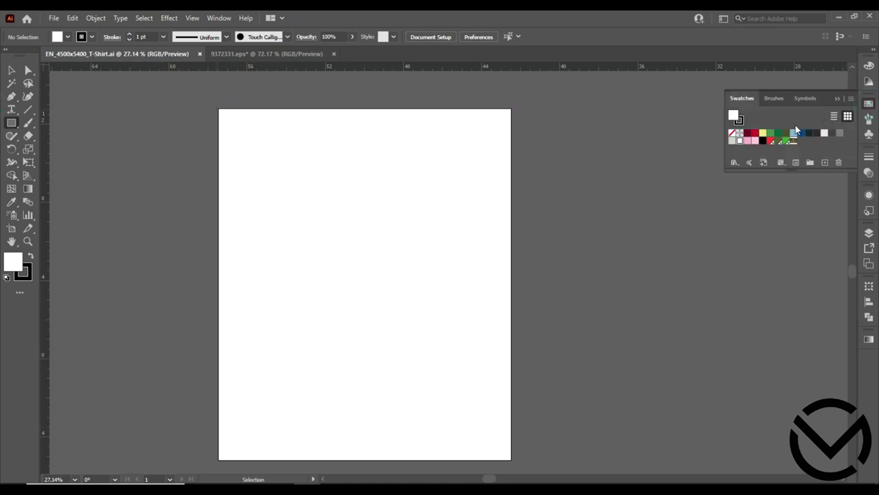
click(762, 142)
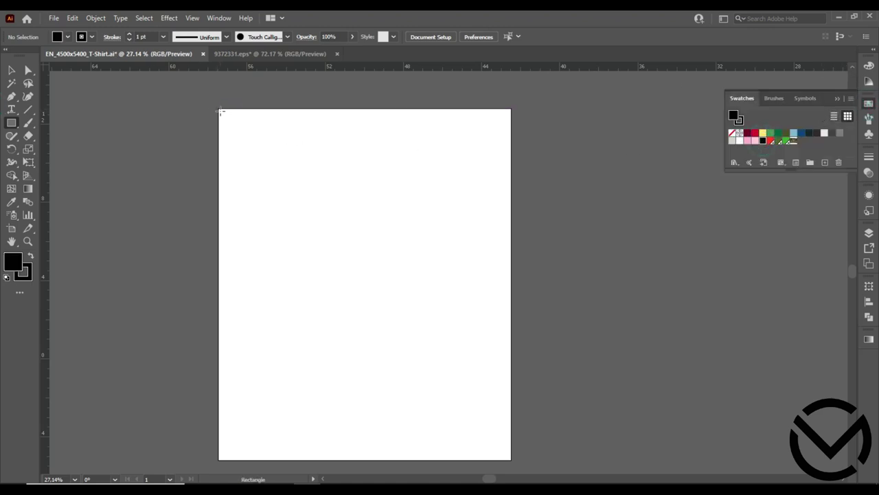
drag(218, 108, 511, 460)
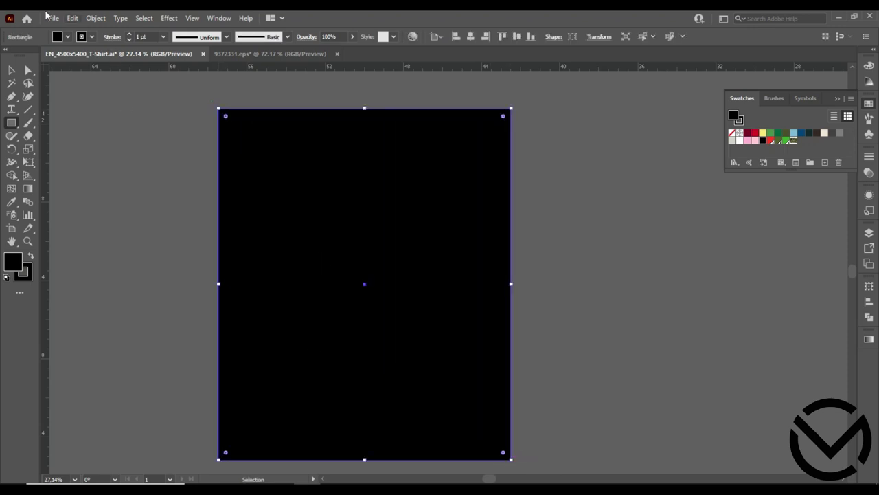
- Lock the black background rectangle
click(96, 18)
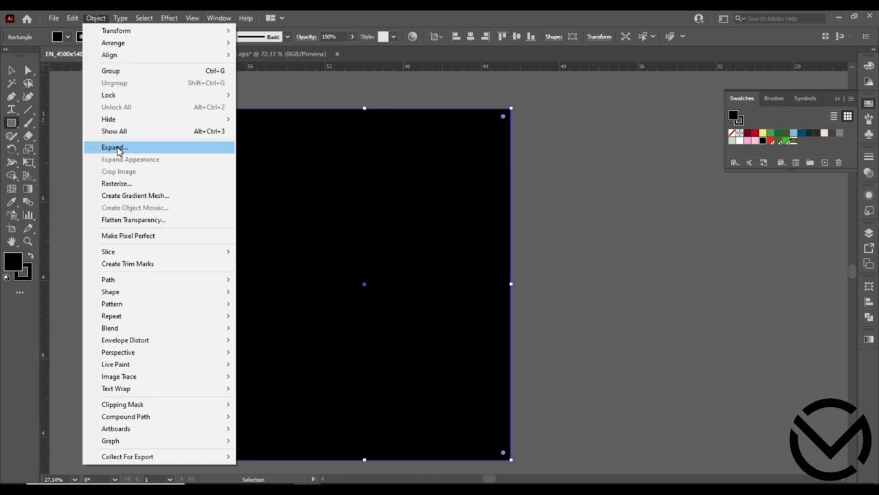
mouse_move(121, 95)
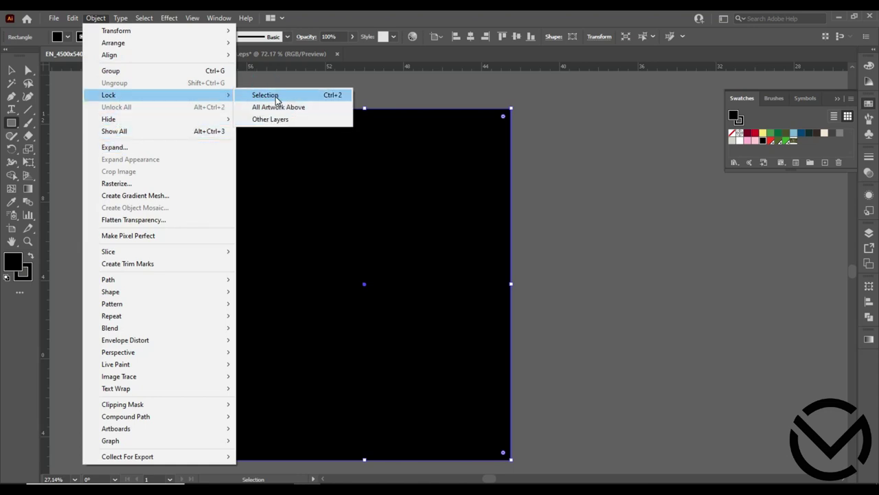
click(276, 95)
- Copy the pickle character from 9372331.eps into EN_4500x5400_T-Shirt.ai and place it on the pasteboard beside the artboard
click(312, 55)
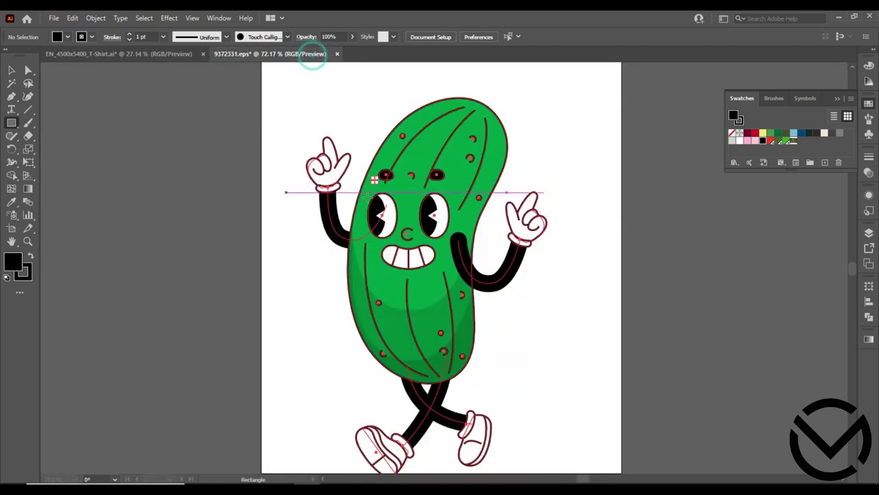
key(v)
click(419, 148)
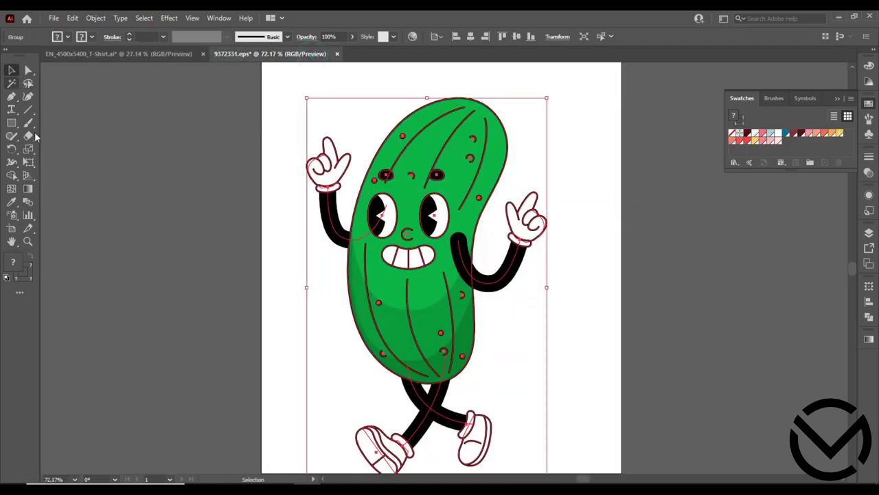
key(ctrl+c)
click(130, 53)
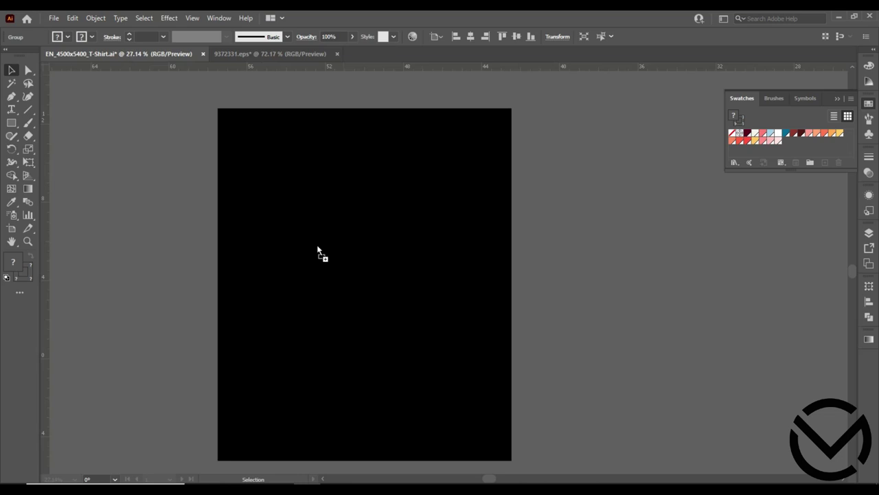
key(ctrl+v)
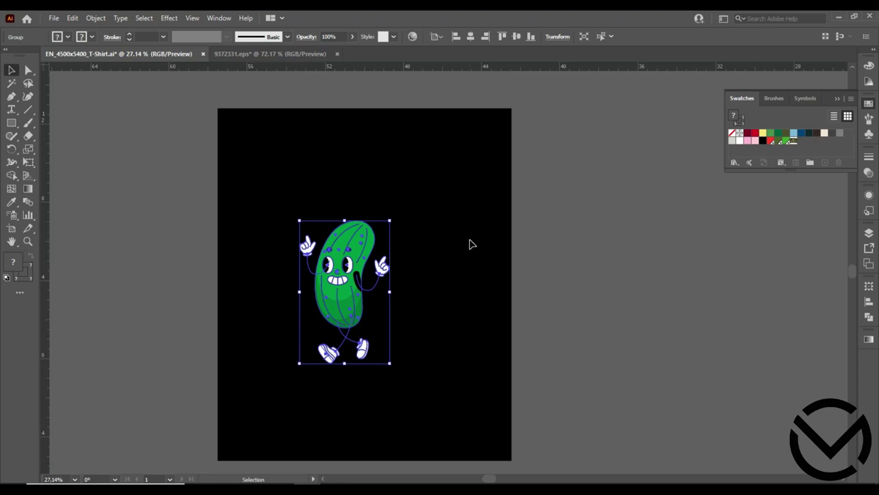
drag(356, 270, 587, 222)
click(575, 340)
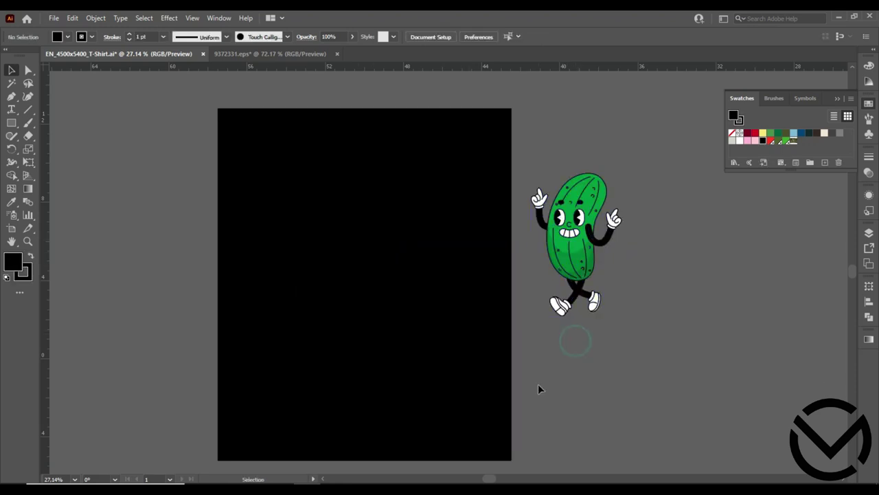
- Delete the black background rectangle covering the artboard
click(321, 270)
click(321, 274)
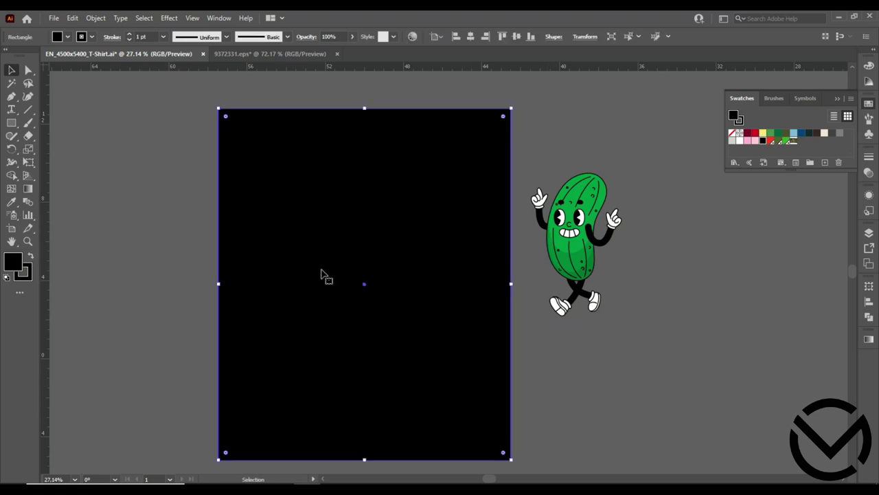
click(329, 226)
key(Delete)
- Move the pickle character onto the artboard and reflect it across the vertical axis
drag(566, 256, 564, 253)
drag(435, 306, 321, 301)
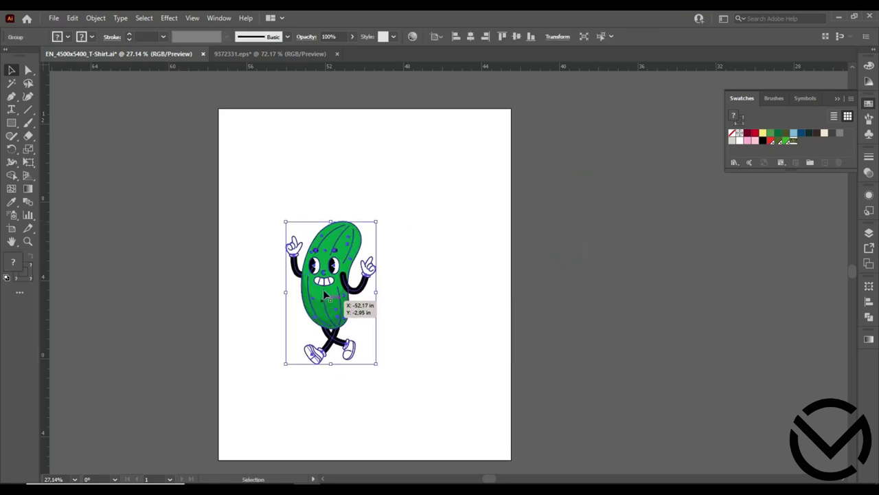
right_click(325, 294)
mouse_move(357, 427)
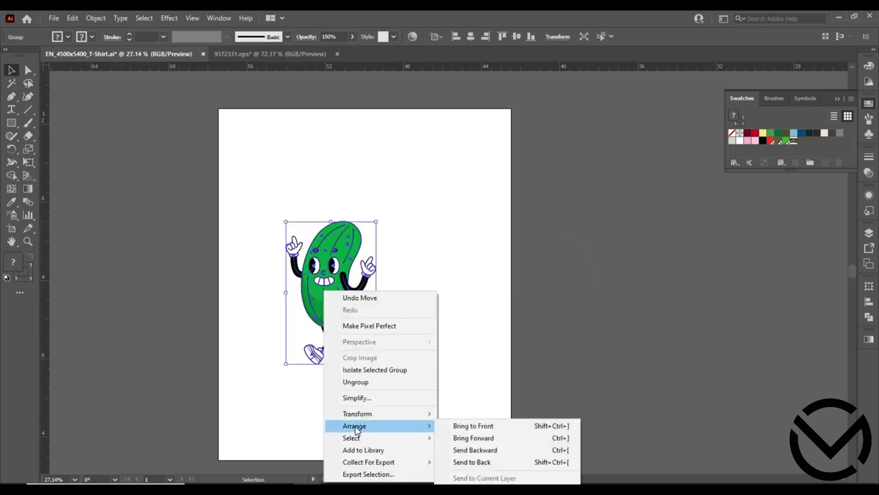
mouse_move(423, 414)
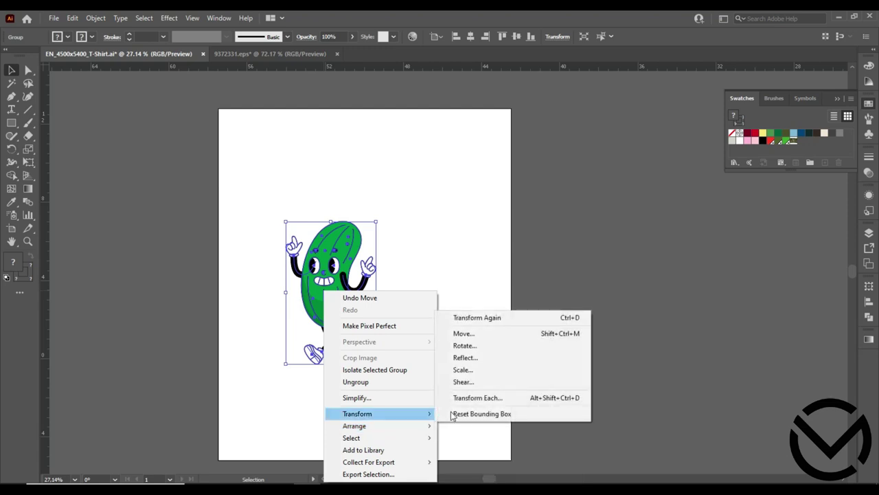
click(479, 360)
click(546, 308)
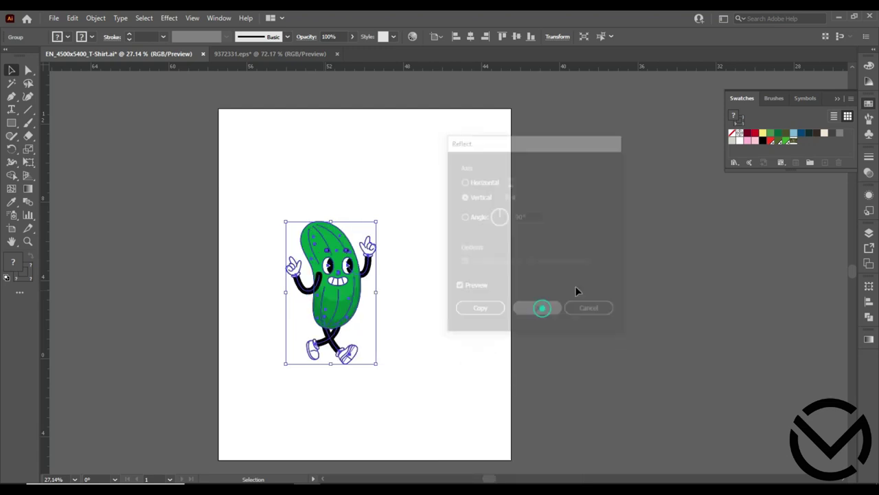
click(598, 278)
- Enlarge the pickle to about two thirds of the artboard's height and position it in the artboard's left half
drag(358, 289, 335, 273)
drag(353, 349, 330, 302)
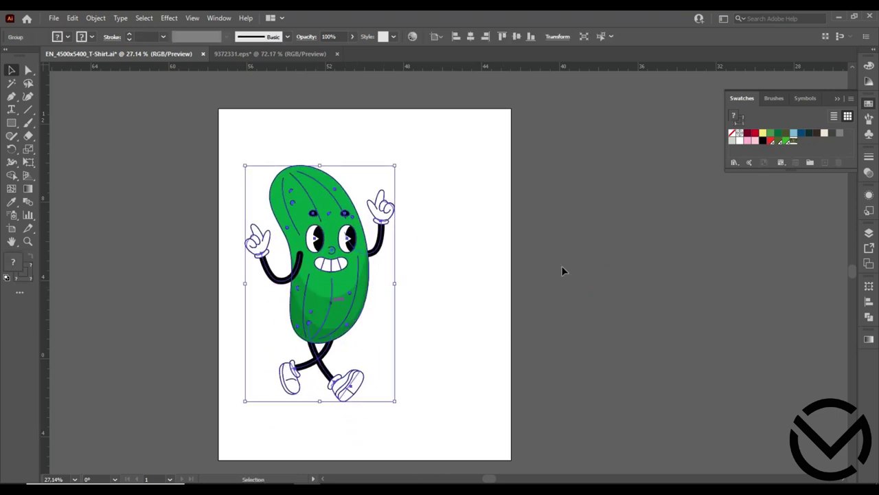
click(562, 265)
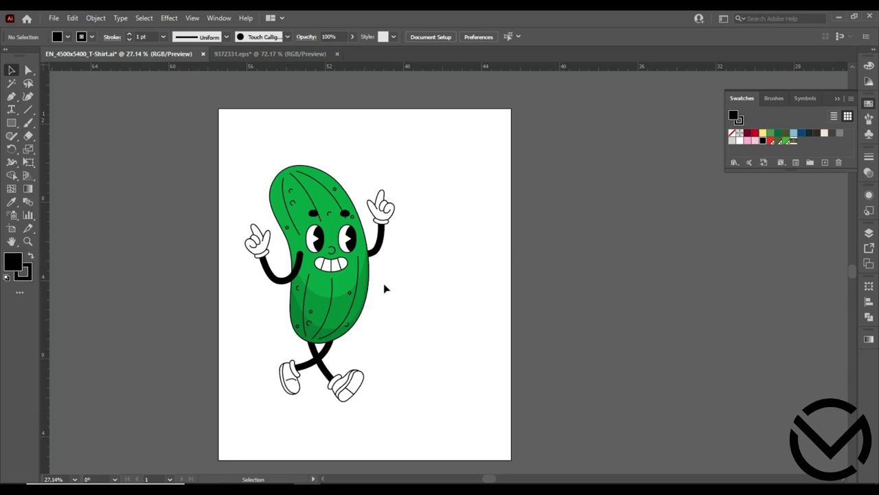
click(331, 275)
click(562, 261)
click(318, 221)
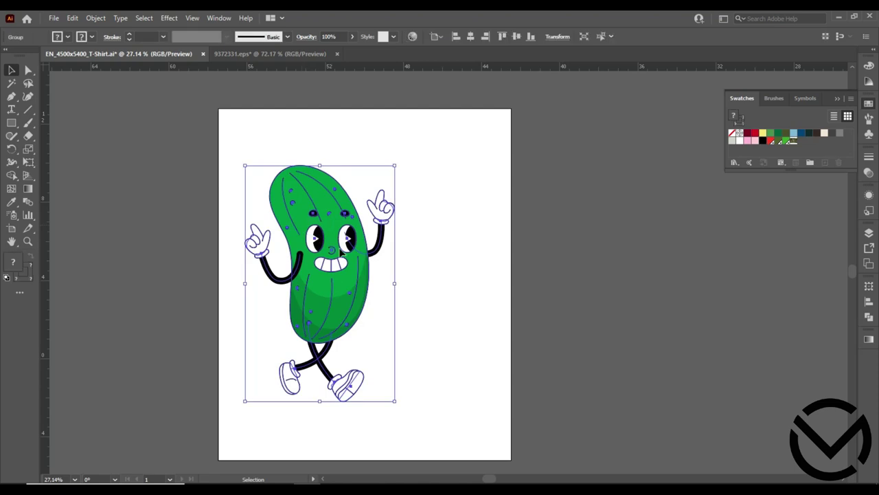
click(575, 245)
drag(341, 254, 331, 253)
click(543, 244)
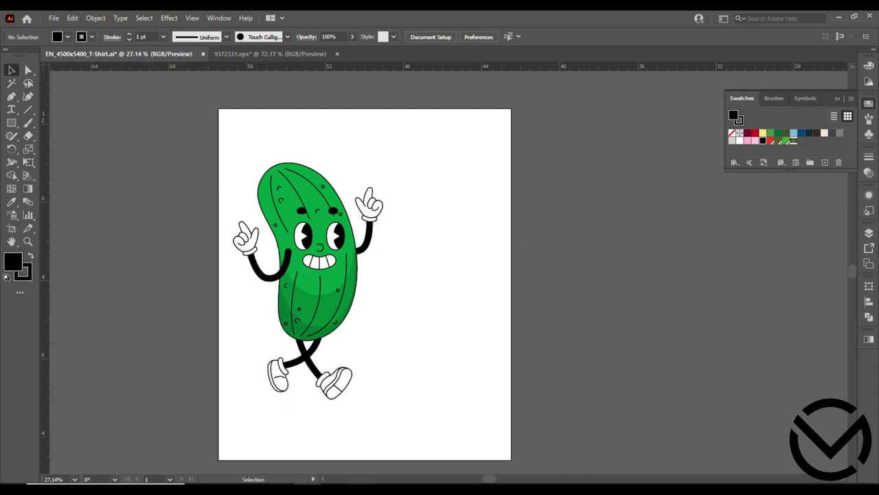
- Switch to the Amazon listing in the browser and copy the slogan "I'm kind of a big dill" from the item description
click(270, 447)
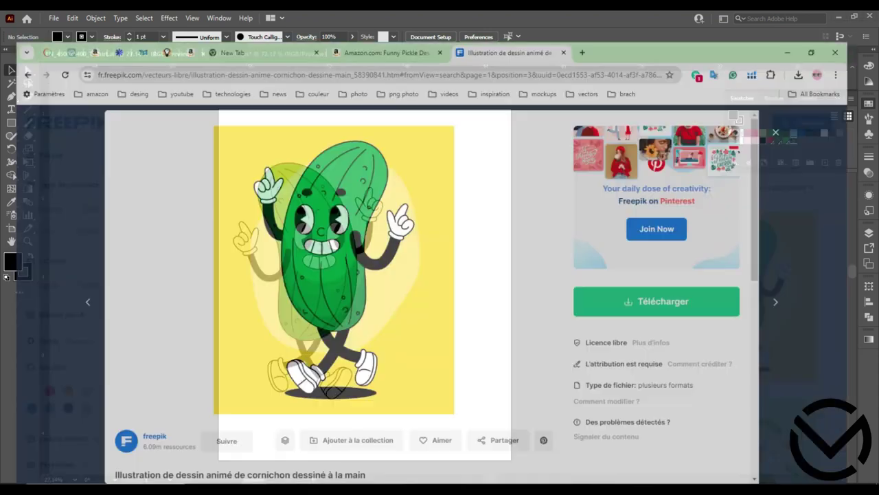
click(387, 22)
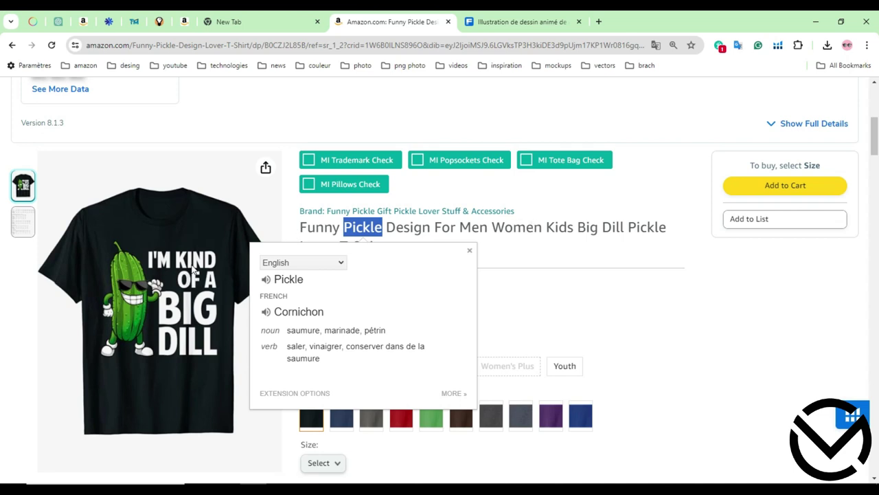
click(550, 280)
scroll(477, 310, down, 7)
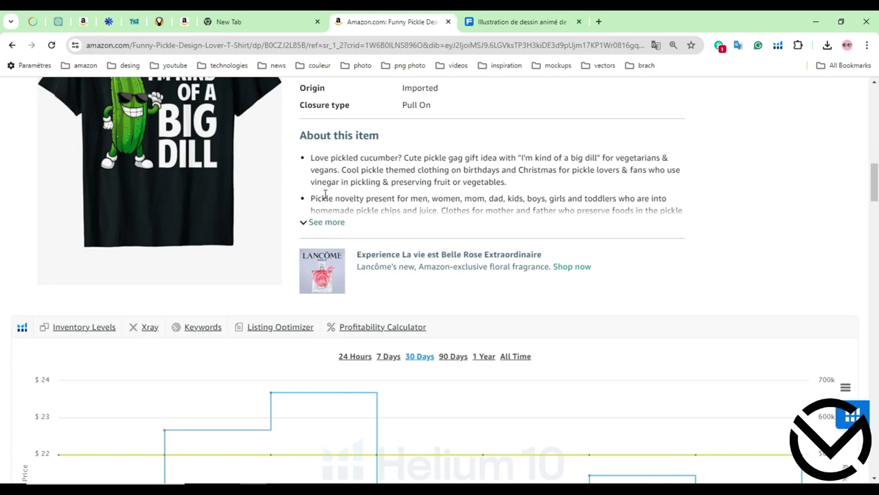
drag(521, 160, 599, 158)
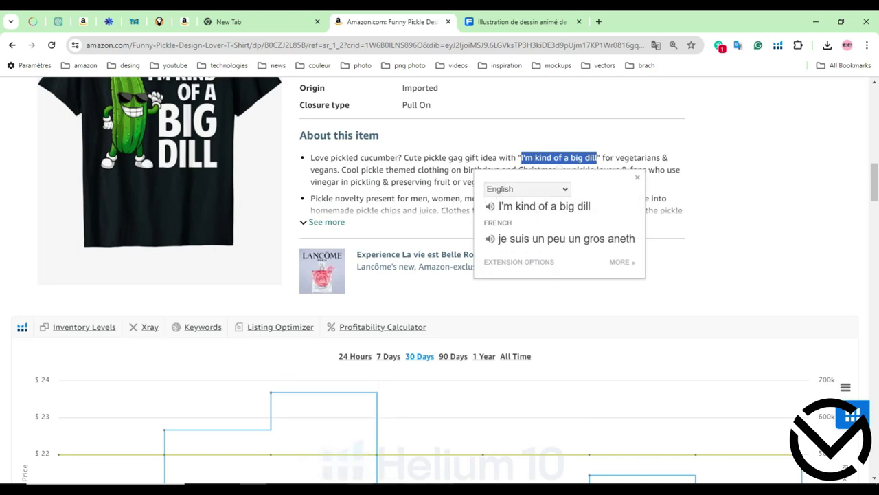
- Back in Illustrator, paste the slogan as text beside the pickle, enlarge it to about 123 pt and move it down near the pickle's legs
key(alt+Tab)
click(474, 259)
key(a)
key(ctrl+v)
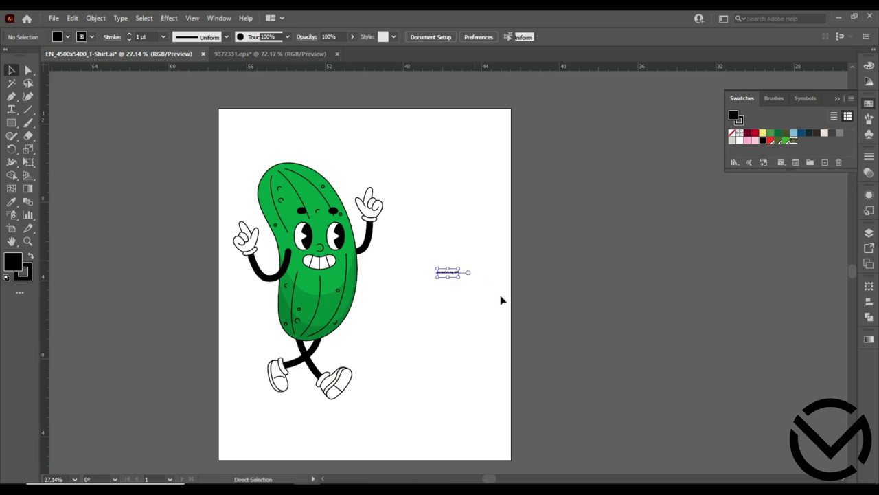
key(v)
drag(463, 279, 609, 323)
scroll(584, 363, down, 2)
drag(580, 229, 555, 291)
- Change the slogan text to uppercase and shift it slightly to the left
double_click(622, 288)
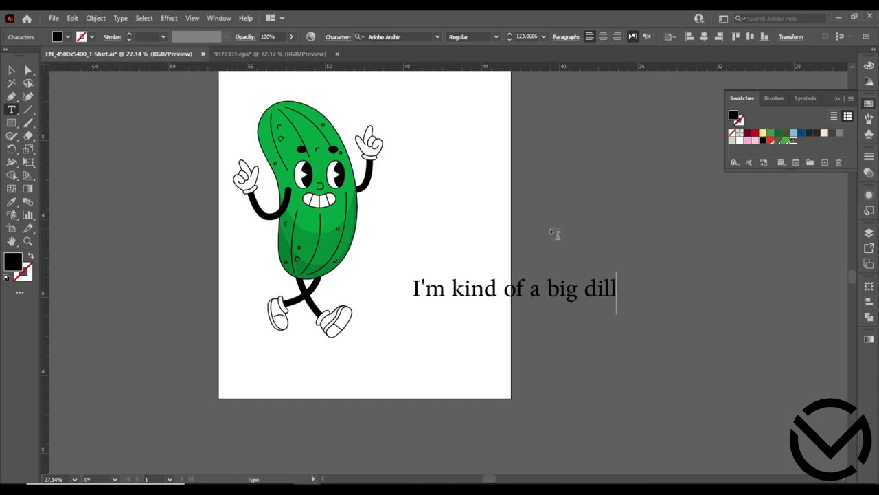
click(11, 72)
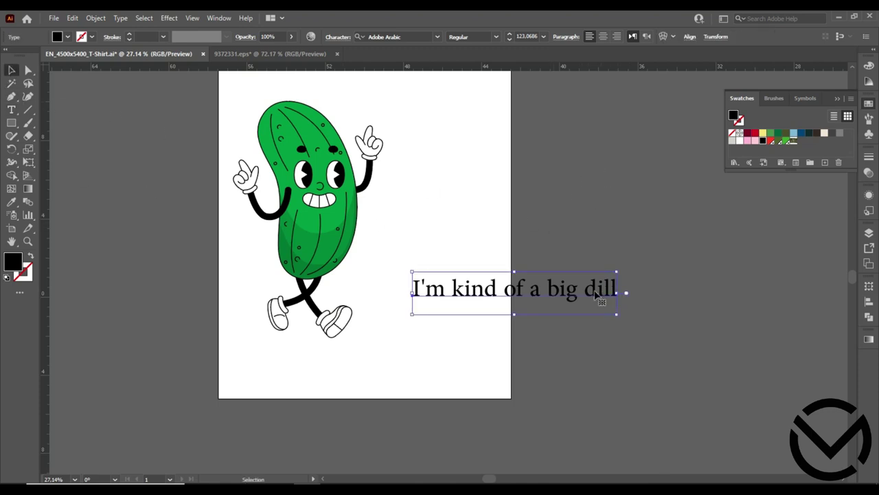
click(121, 18)
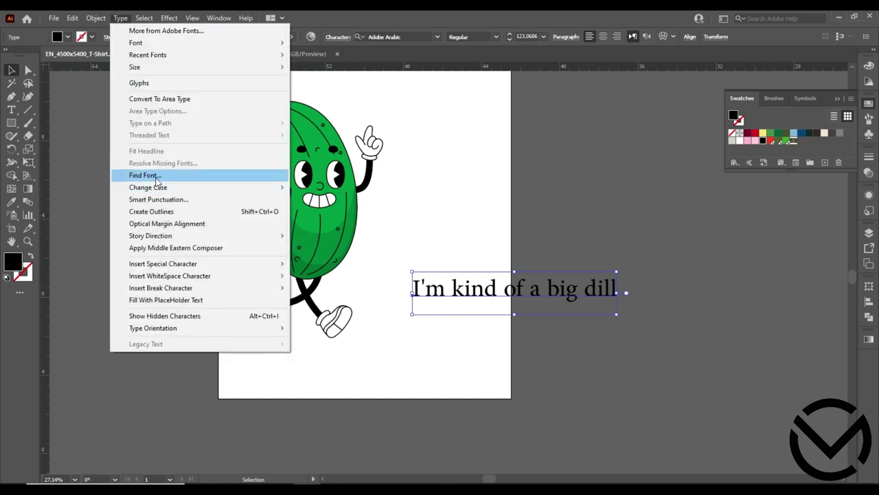
mouse_move(160, 188)
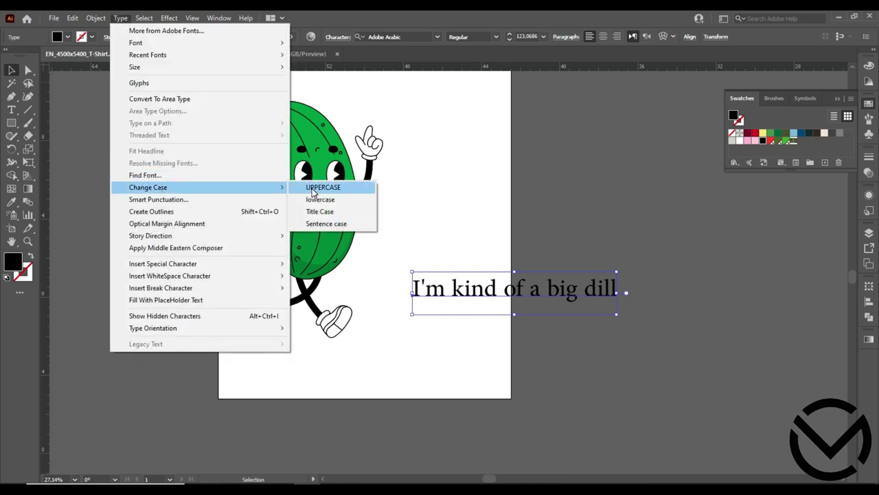
click(302, 189)
drag(540, 293, 521, 294)
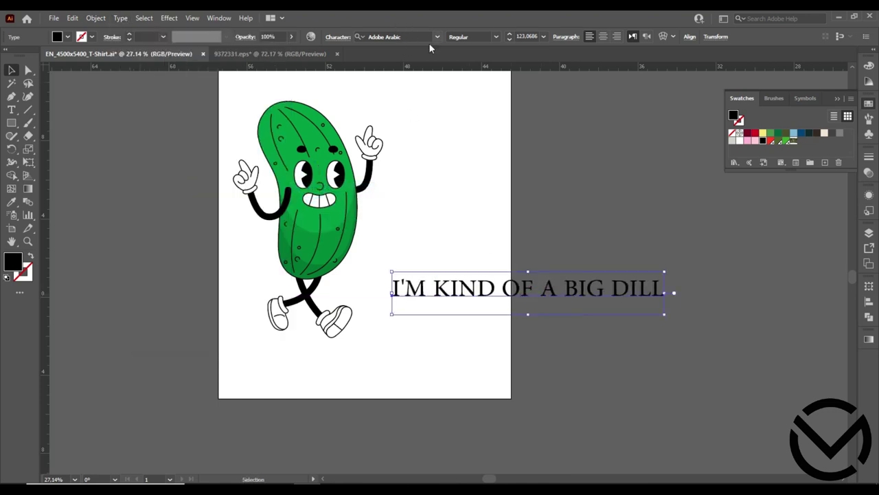
- Browse the fonts for the slogan text and set it to Franklin Gothic Heavy
drag(473, 216, 185, 208)
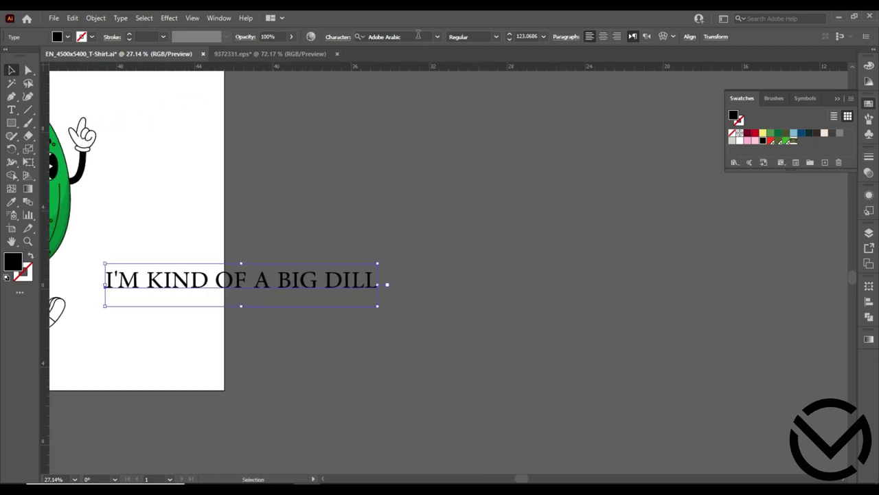
click(437, 37)
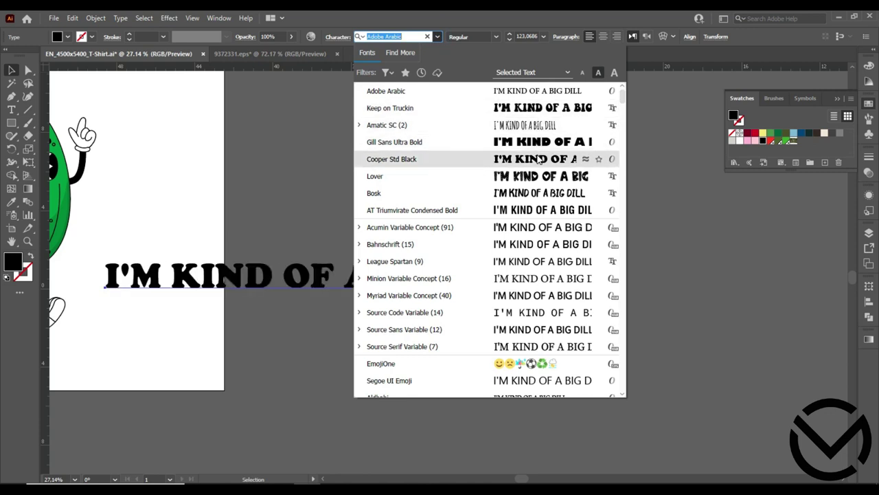
scroll(538, 175, down, 10)
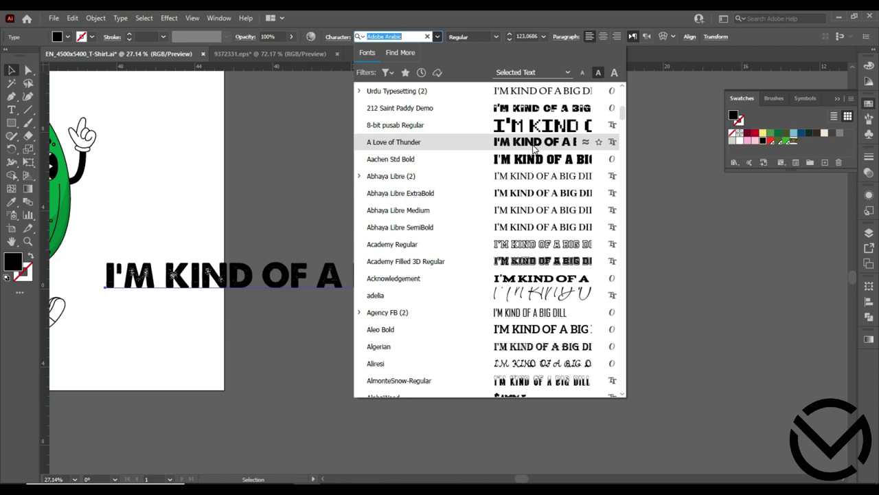
scroll(535, 147, down, 3)
scroll(535, 146, down, 2)
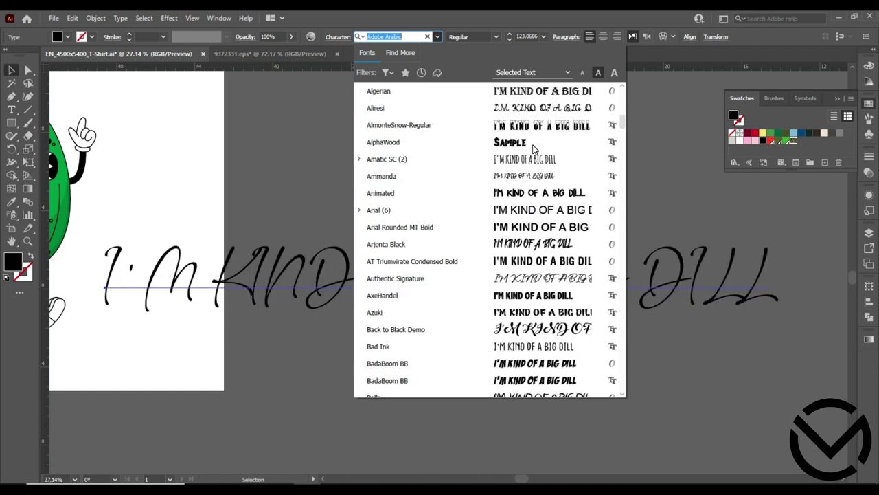
scroll(535, 147, down, 1)
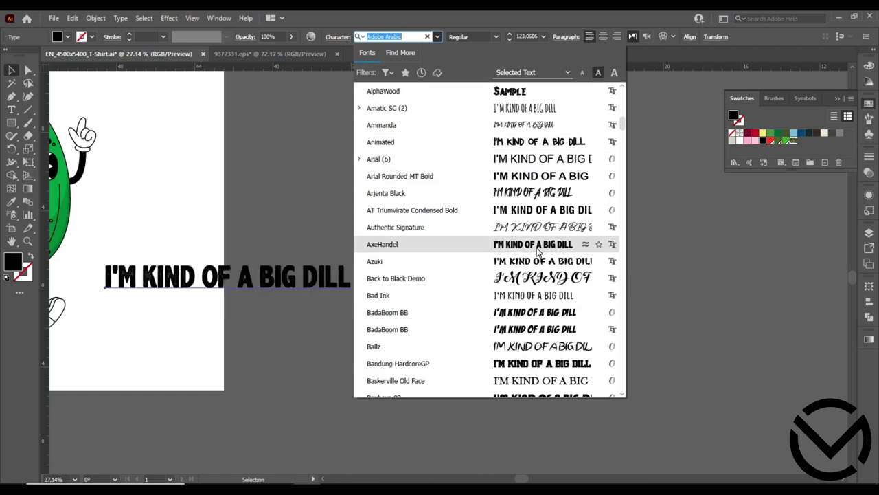
scroll(535, 365, down, 4)
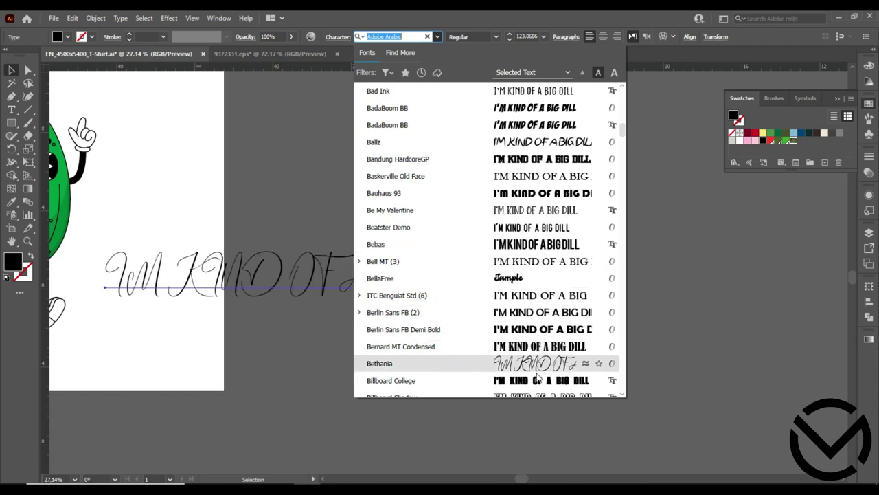
scroll(539, 300, down, 4)
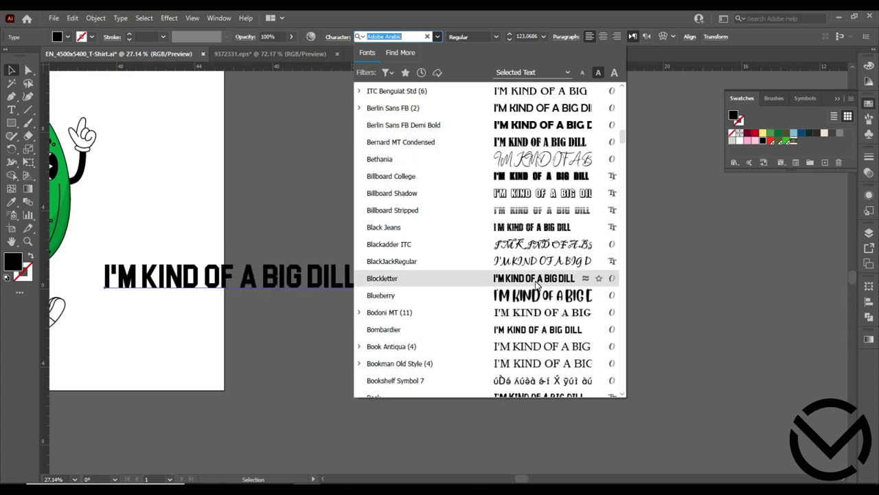
scroll(538, 275, down, 5)
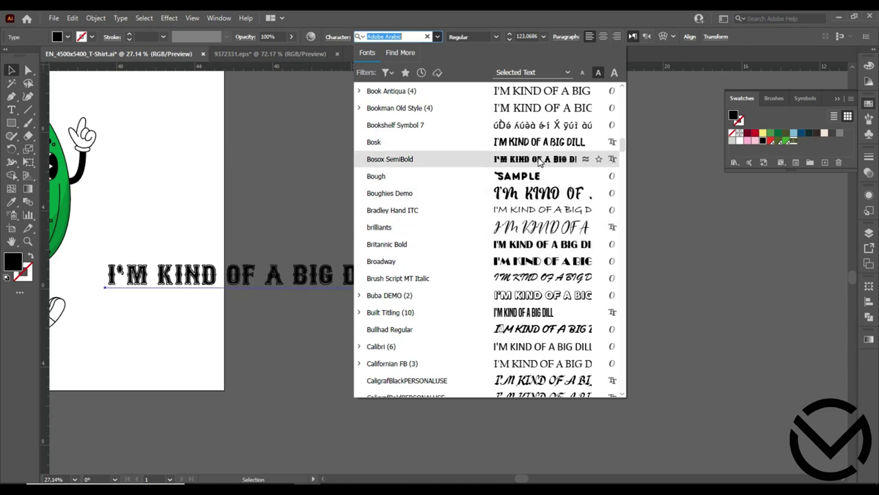
scroll(538, 254, down, 3)
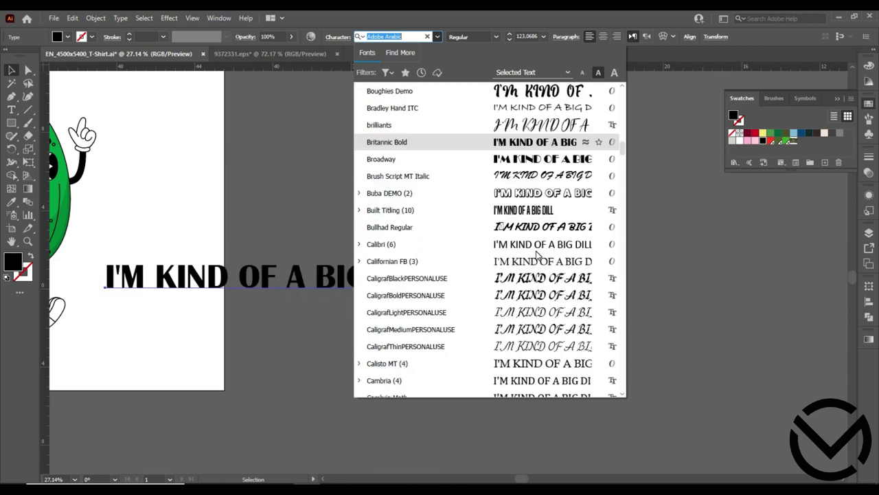
scroll(538, 256, down, 7)
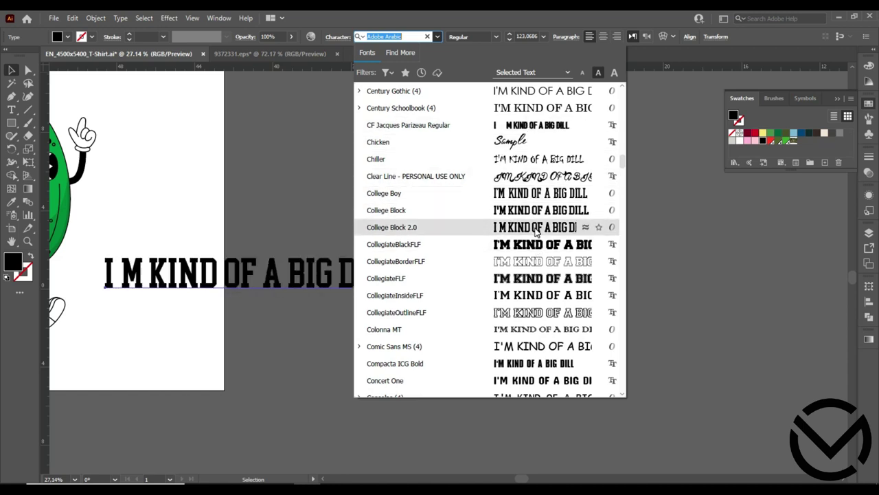
scroll(540, 263, down, 3)
scroll(540, 263, down, 10)
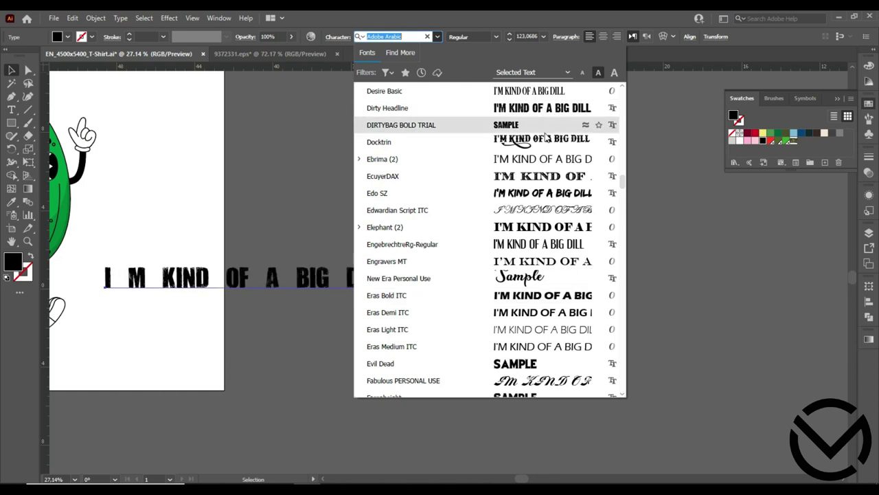
scroll(539, 228, down, 4)
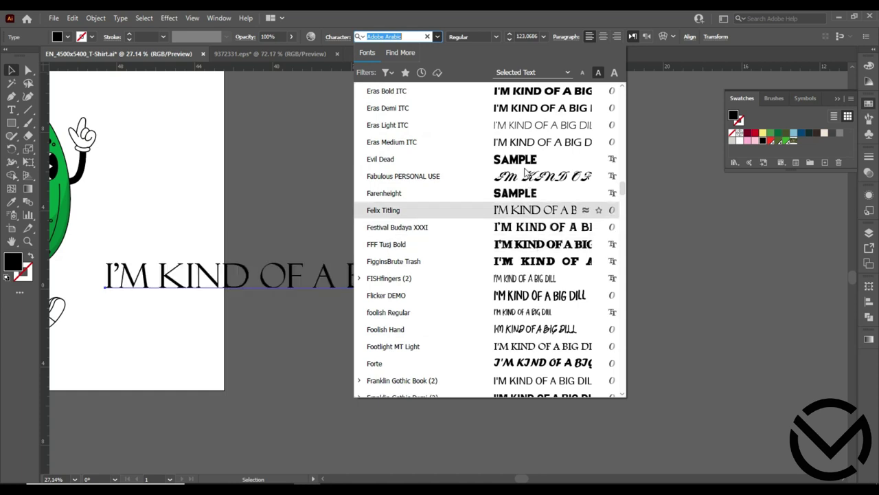
scroll(526, 165, down, 3)
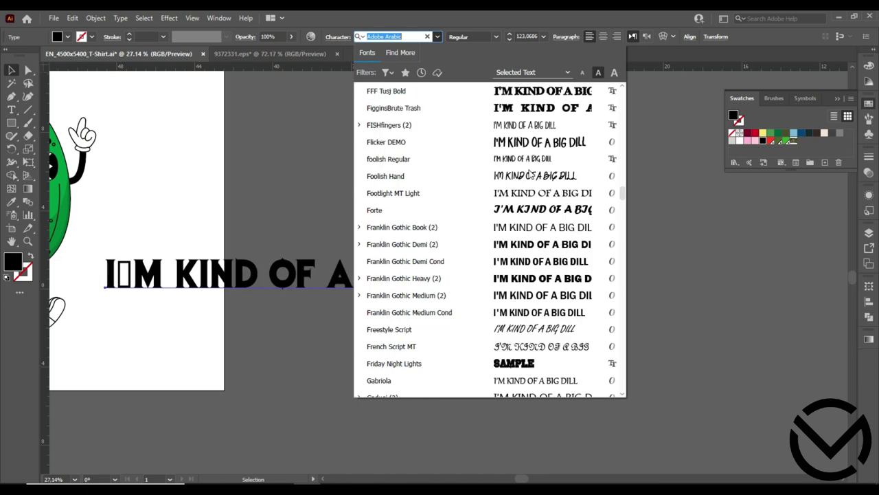
click(544, 280)
click(234, 339)
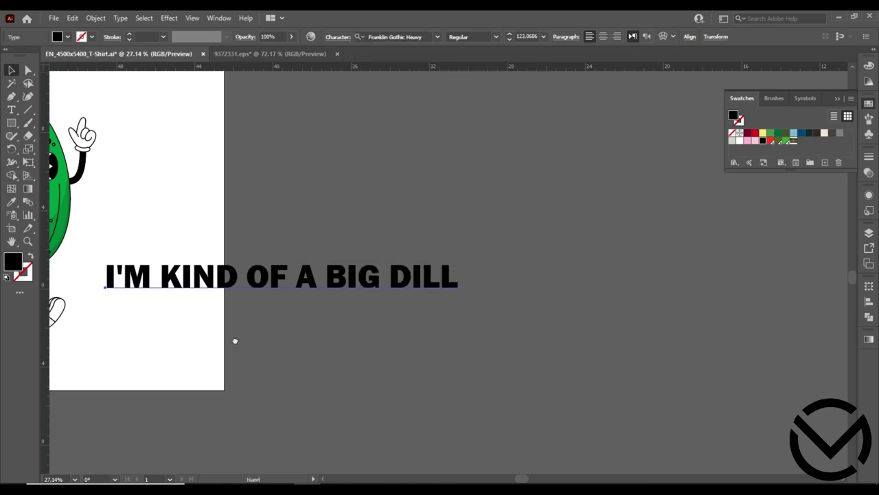
- Move the slogan up beside the pickle's head and duplicate it downward into four stacked lines
drag(234, 340, 526, 359)
drag(554, 301, 553, 148)
drag(566, 225, 570, 287)
- Trim the first slogan line to "I'M KIND" and the second line to "OF A"
double_click(560, 146)
drag(542, 146, 796, 151)
key(BackSpace)
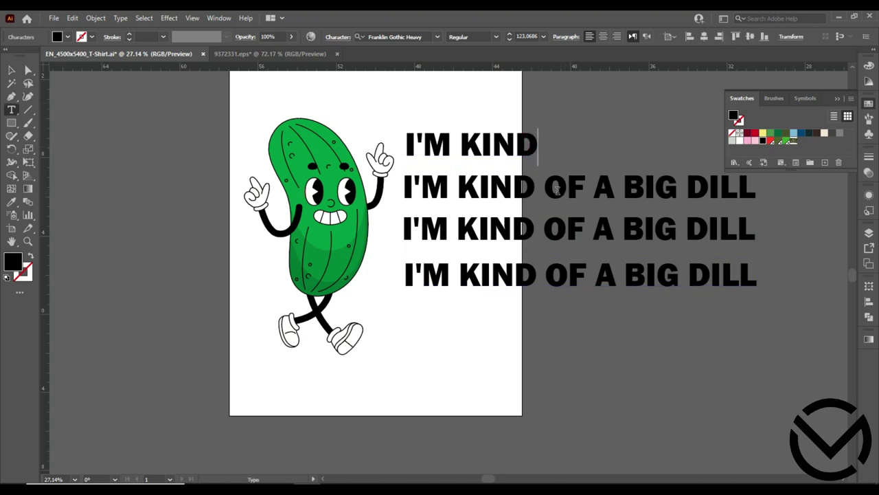
drag(545, 191, 403, 188)
key(BackSpace)
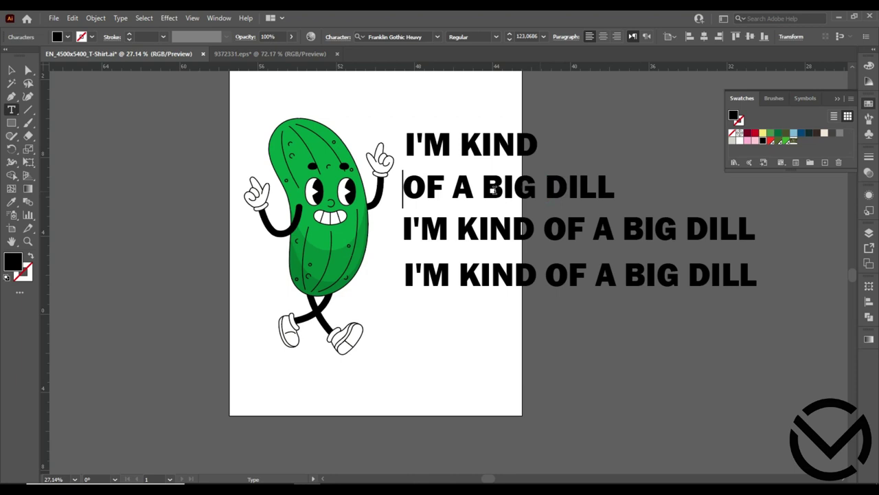
drag(472, 191, 703, 186)
key(BackSpace)
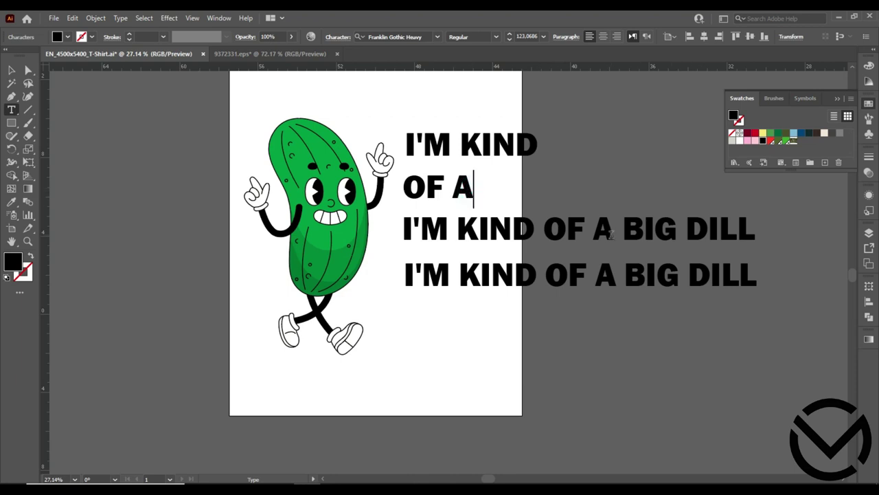
- Trim the third slogan line to "BIG" and the fourth line to "DILL"
drag(620, 233, 402, 234)
key(BackSpace)
drag(456, 228, 594, 237)
key(BackSpace)
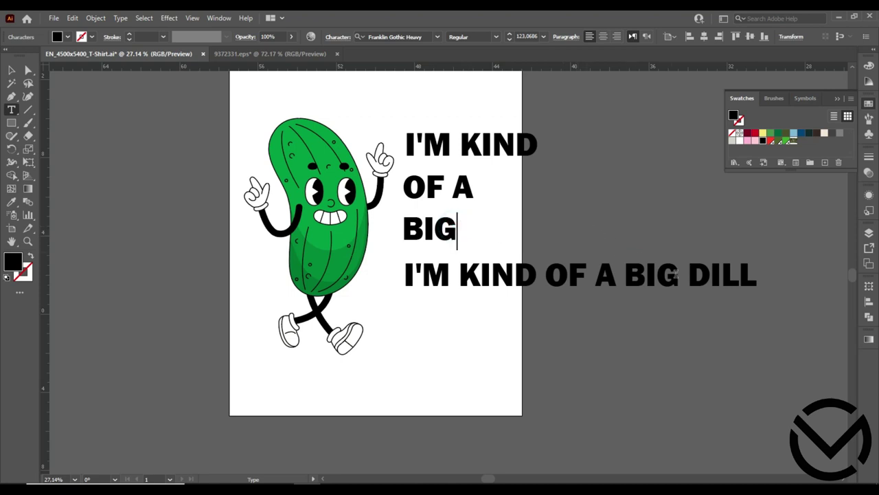
drag(691, 274, 402, 277)
key(BackSpace)
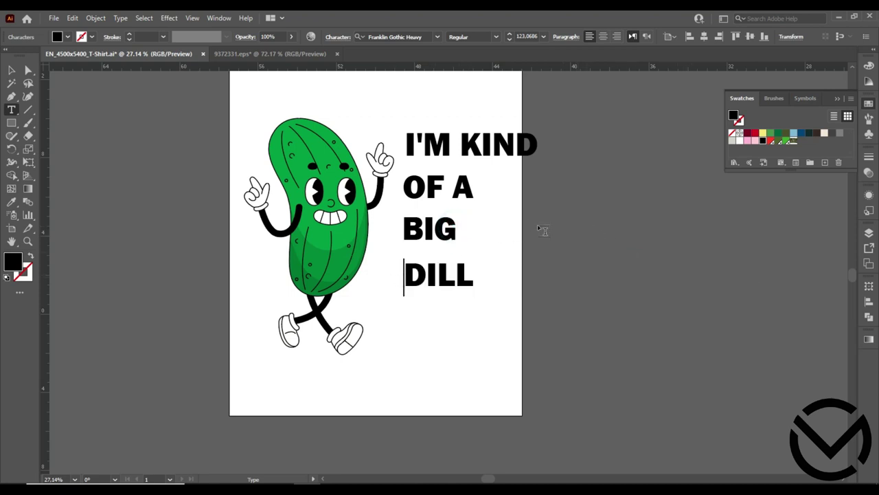
click(11, 71)
click(523, 232)
- Move "I'M KIND" above the pickle's raised right-hand glove and enlarge it to about 132 pt
scroll(523, 231, up, 2)
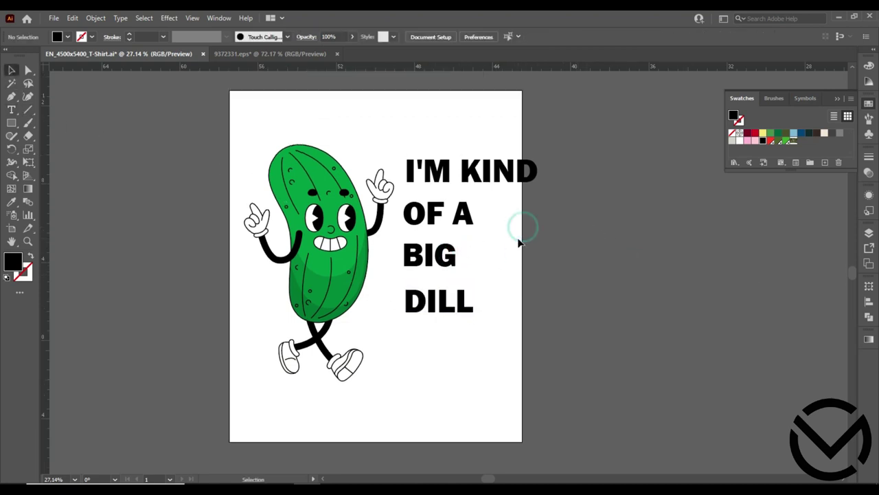
drag(465, 197, 423, 177)
drag(494, 197, 505, 200)
click(551, 241)
- Position "OF A" closely below the right part of "I'M KIND" and enlarge it to about 156 pt
drag(465, 241, 496, 218)
drag(432, 235, 412, 243)
click(558, 252)
drag(492, 231, 491, 223)
- Enlarge "BIG" below "OF A", and place "DILL" beneath it, enlarged to a matching letter height
drag(437, 285, 396, 296)
click(619, 380)
drag(456, 340, 490, 328)
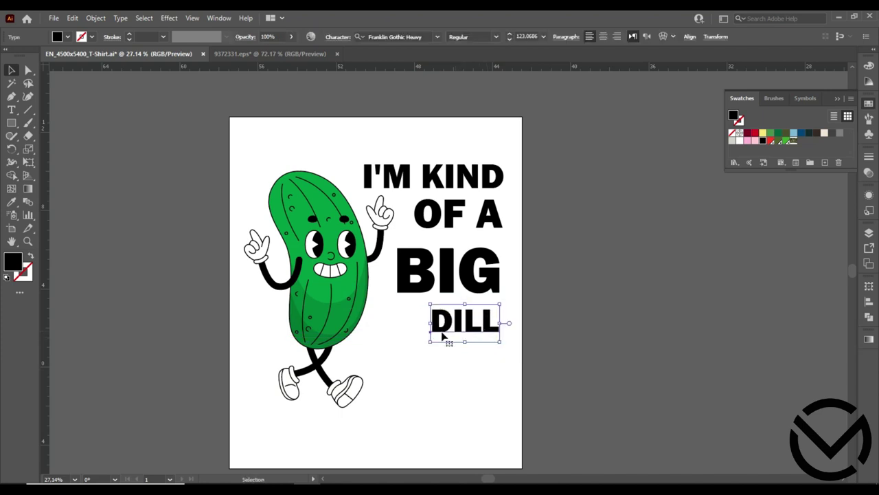
drag(431, 344, 368, 400)
click(622, 307)
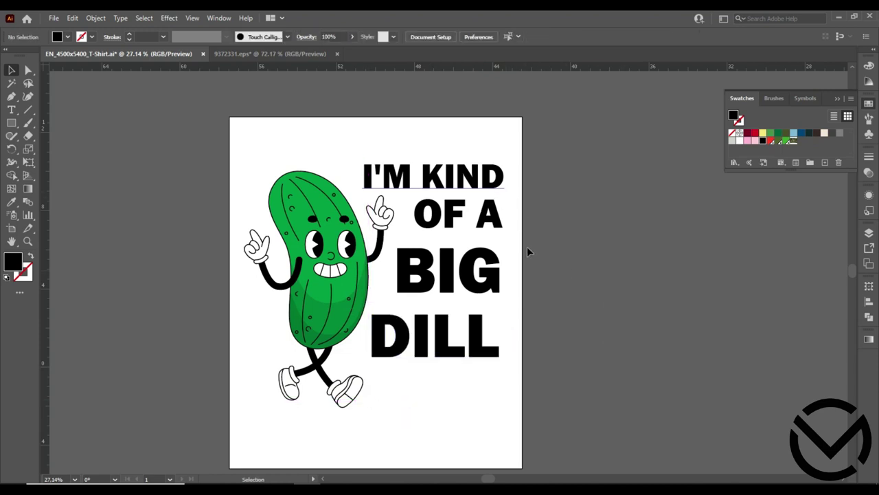
- Select all four slogan lines and align their right edges with one another
scroll(554, 284, down, 2)
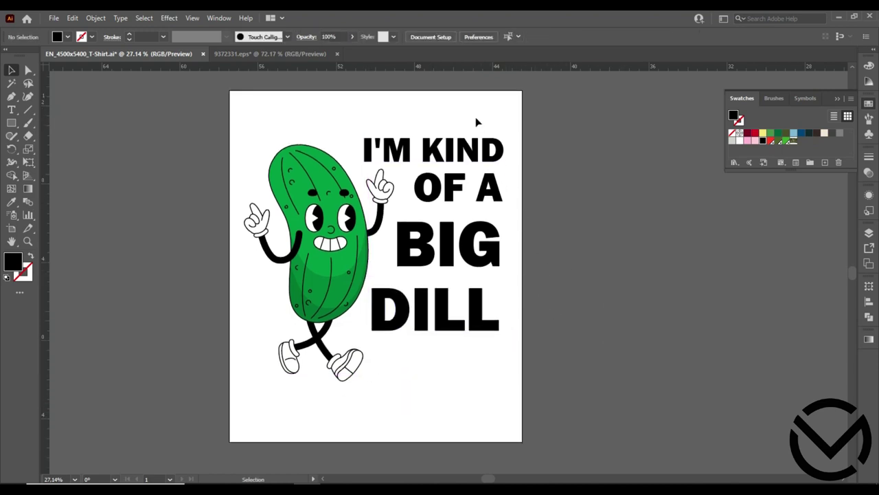
drag(467, 98, 453, 342)
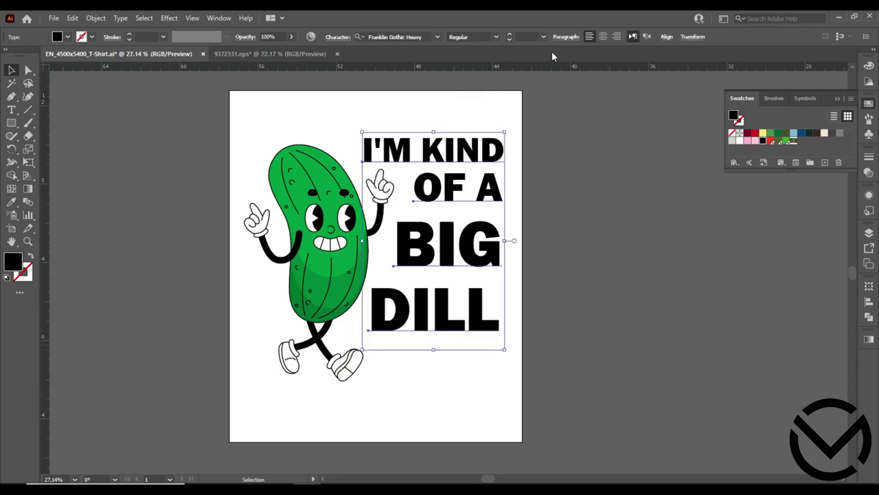
click(665, 37)
click(591, 67)
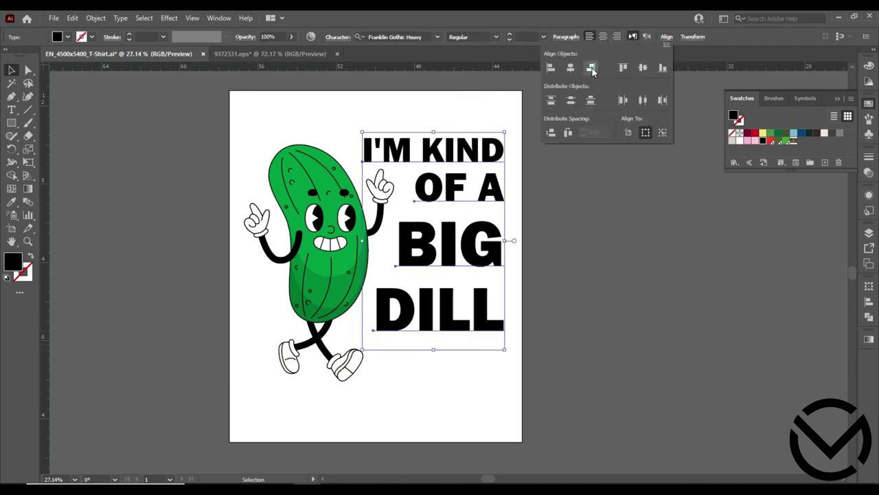
click(549, 262)
click(574, 249)
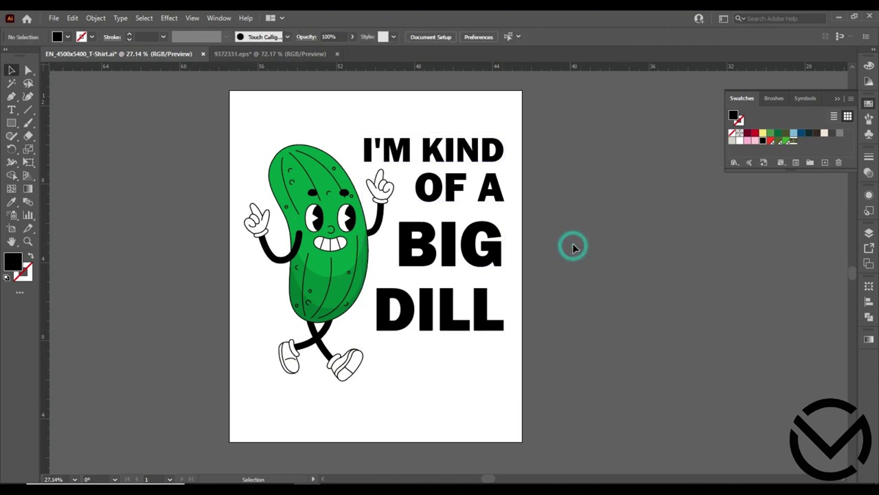
- Shift "BIG" and "DILL" slightly down, and lower "OF A" and enlarge it to about 182 pt
drag(467, 364, 486, 230)
click(561, 200)
click(447, 201)
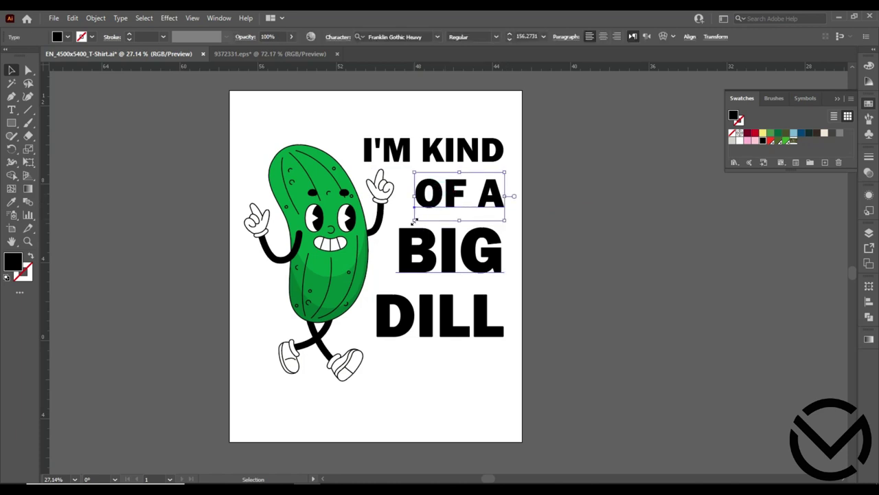
drag(414, 221, 402, 229)
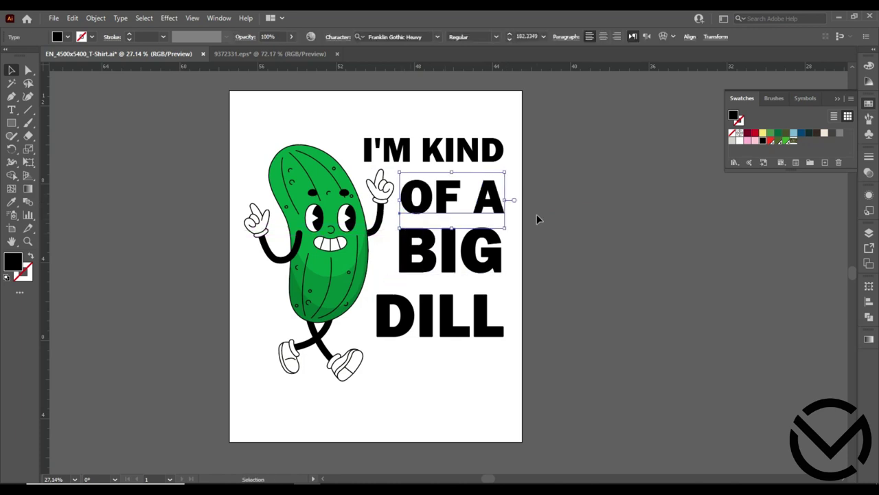
click(536, 215)
- Enlarge "I'M KIND" toward the pickle's head, keeping its right edge in place
click(481, 162)
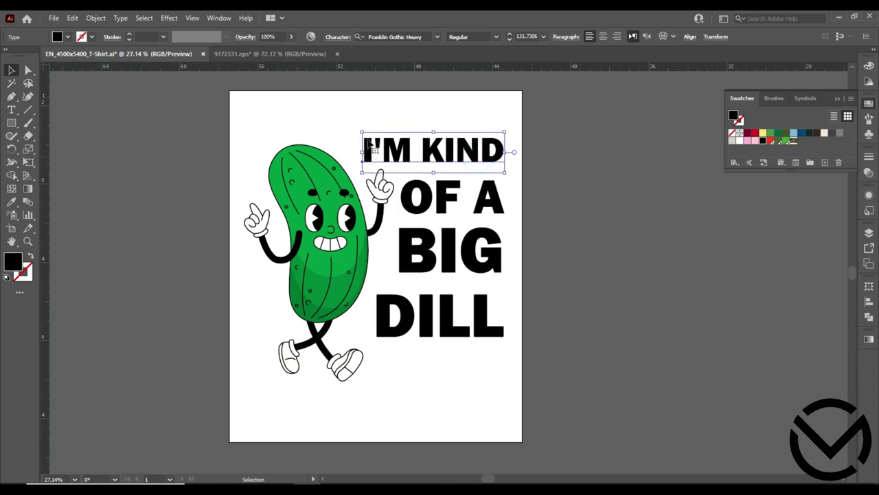
drag(362, 130, 344, 126)
click(540, 185)
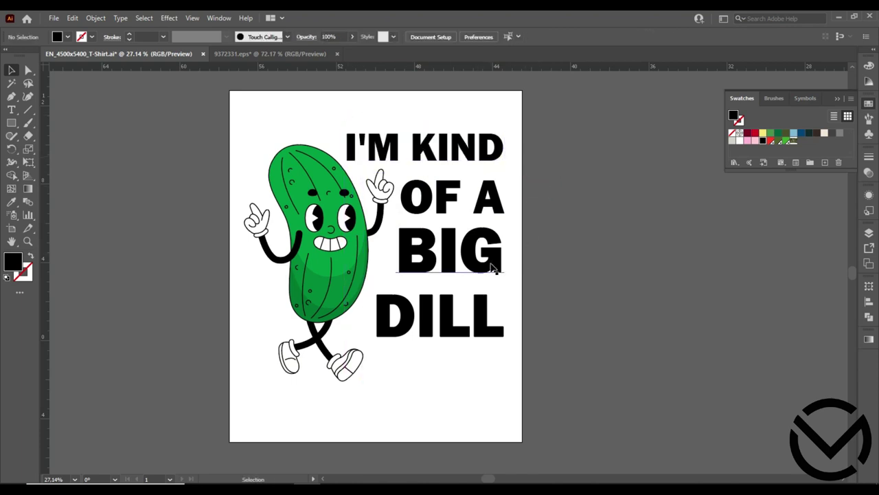
- Move "DILL" down to make room, and shift "BIG" slightly down and enlarge it
drag(492, 334, 496, 401)
mouse_move(481, 262)
mouse_down()
mouse_move(493, 279)
mouse_move(486, 274)
mouse_up()
drag(399, 300, 385, 310)
click(512, 335)
- Move "DILL" back up closely beneath "BIG" and enlarge it slightly
drag(467, 386, 460, 329)
drag(380, 369, 373, 371)
mouse_move(458, 342)
mouse_down()
mouse_move(464, 336)
mouse_move(456, 340)
mouse_up()
click(537, 362)
- Realign the right edges of the four resized slogan lines
drag(481, 392, 485, 111)
click(666, 37)
click(592, 69)
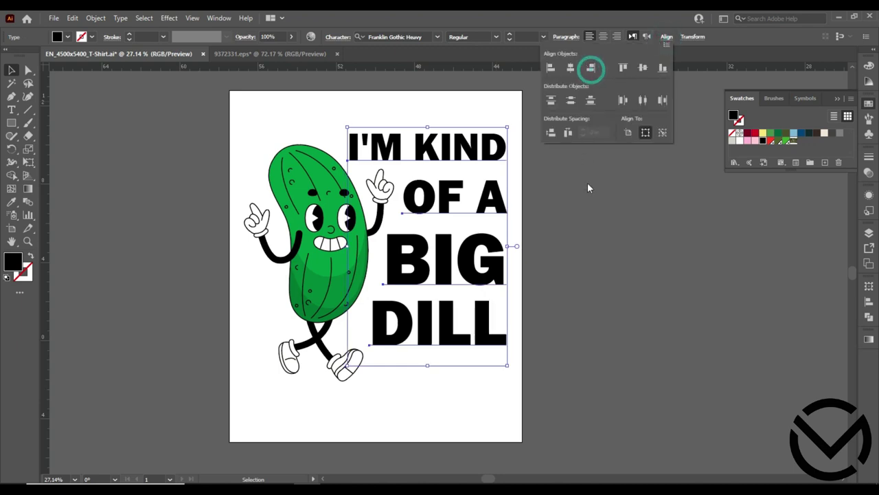
click(581, 239)
click(594, 227)
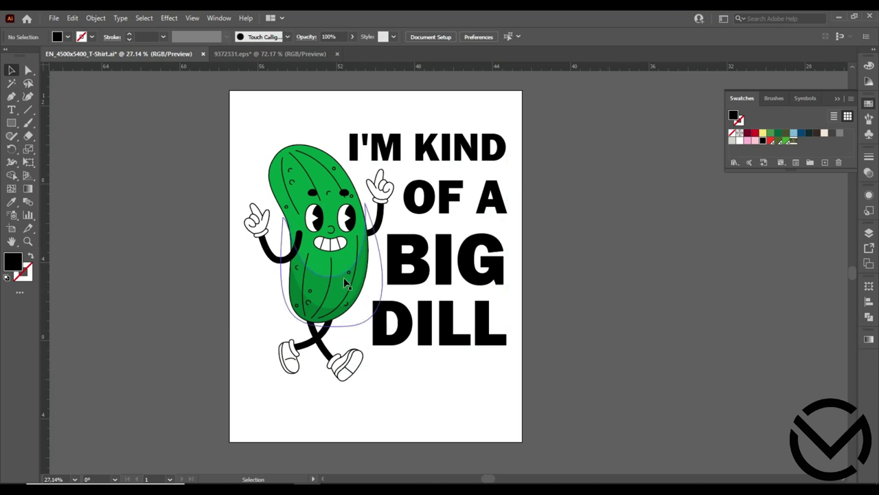
- Select the pickle character group and enlarge it slightly until its top is level with "I'M KIND"
click(313, 177)
click(325, 267)
click(326, 232)
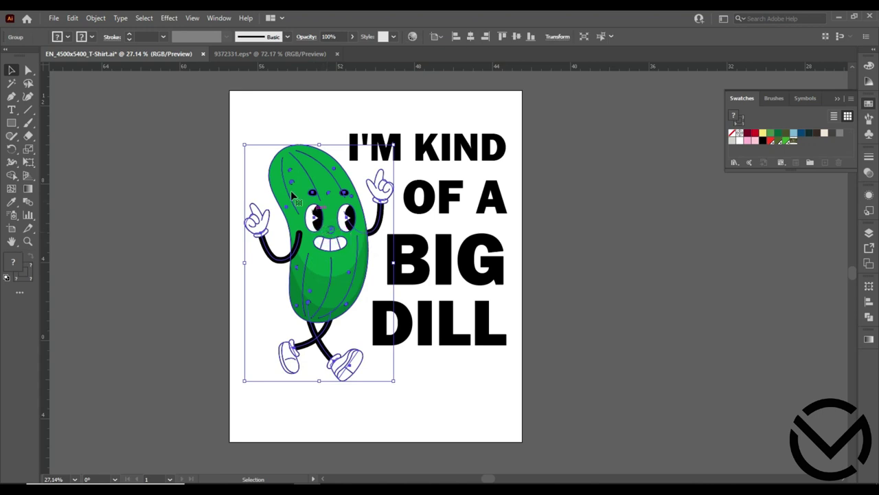
drag(245, 144, 239, 134)
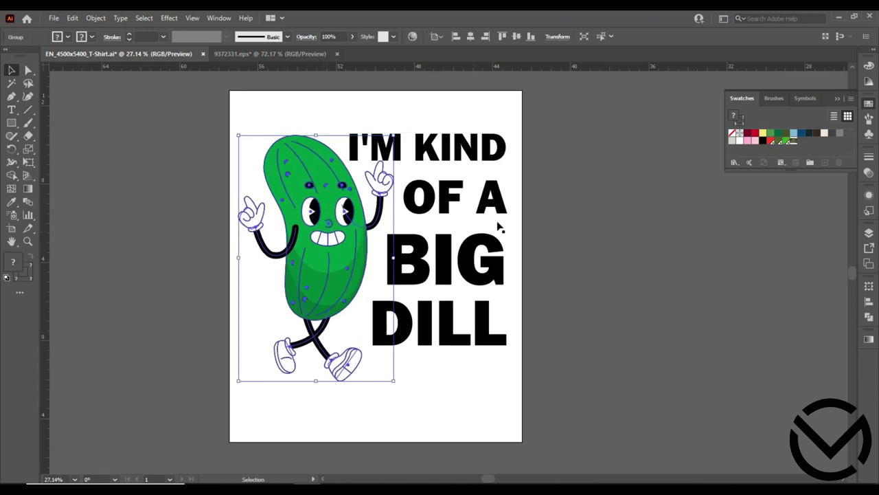
click(618, 213)
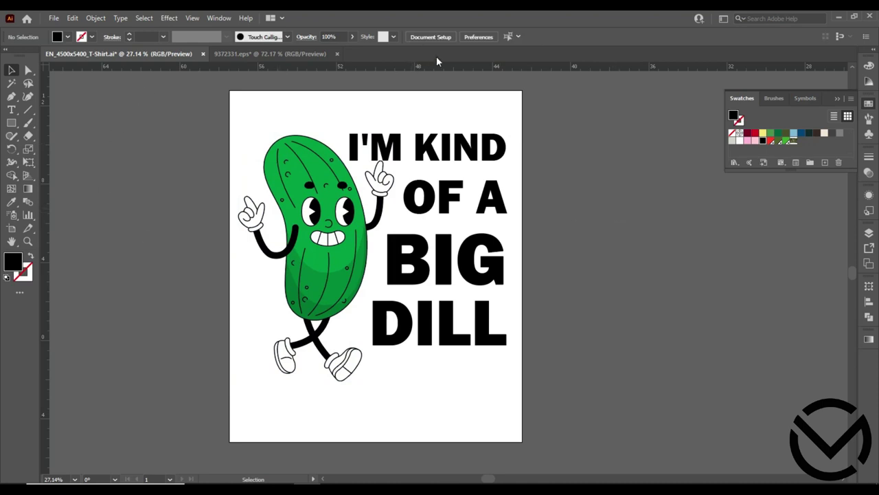
- Open the "template 3 - V1.0.1" file from the Desktop as a separate document
right_click(406, 51)
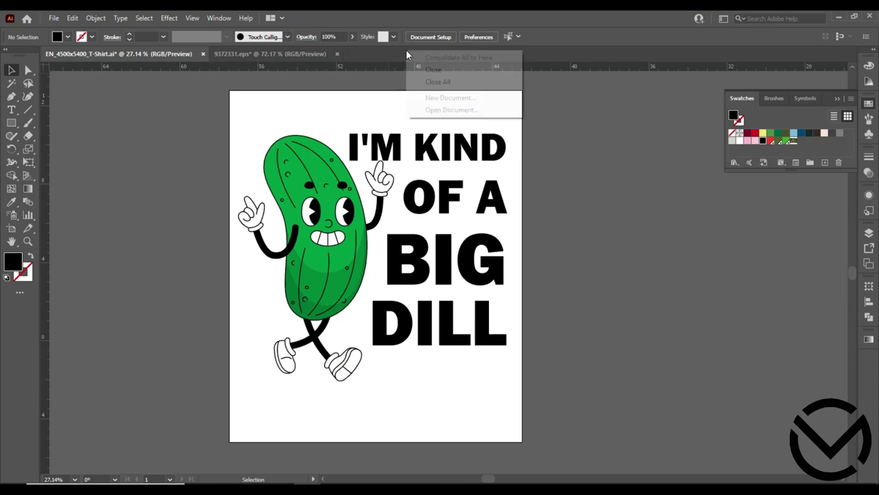
click(428, 109)
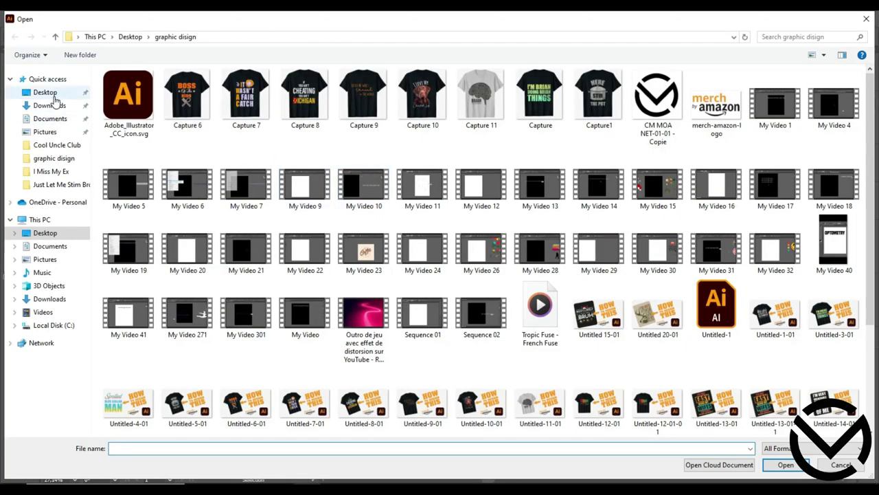
click(46, 92)
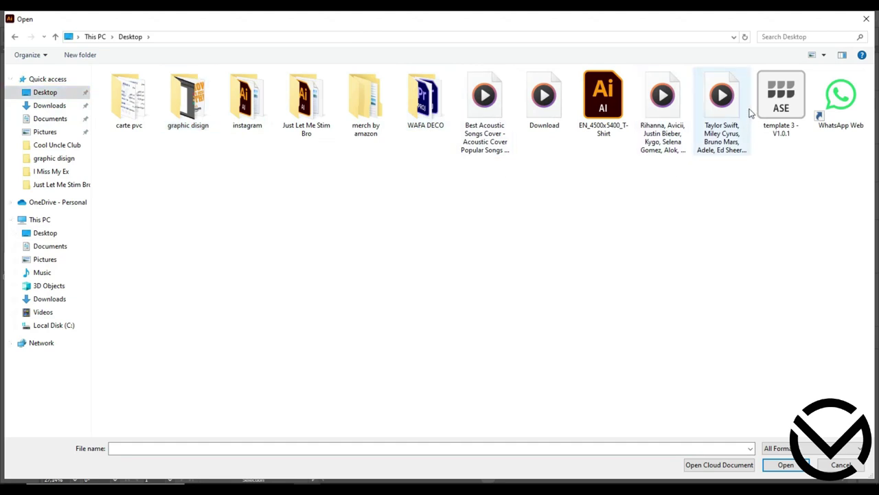
click(781, 96)
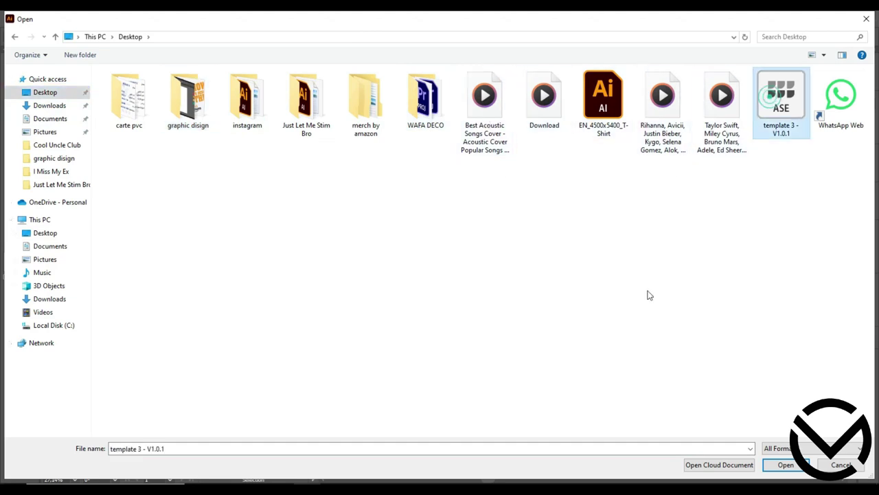
click(779, 465)
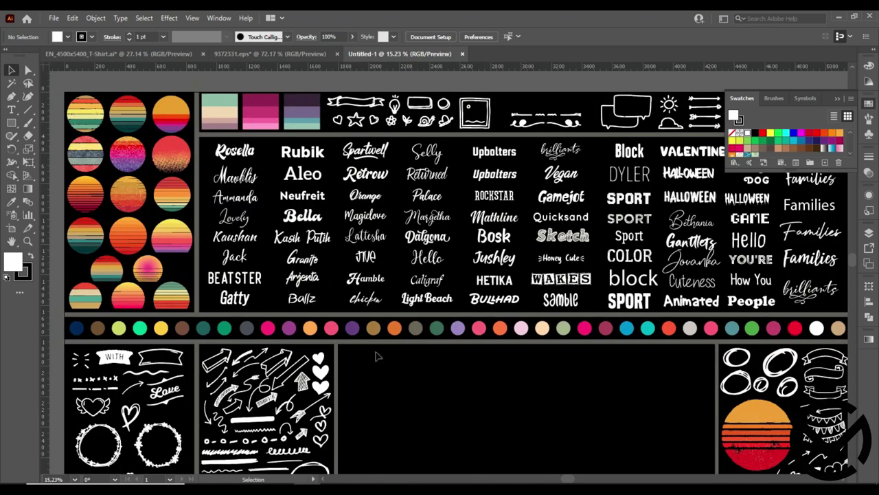
- Bring the small burst of radiating strokes from the template's ornaments into the T-shirt document, placing it beside the artboard
scroll(354, 364, down, 3)
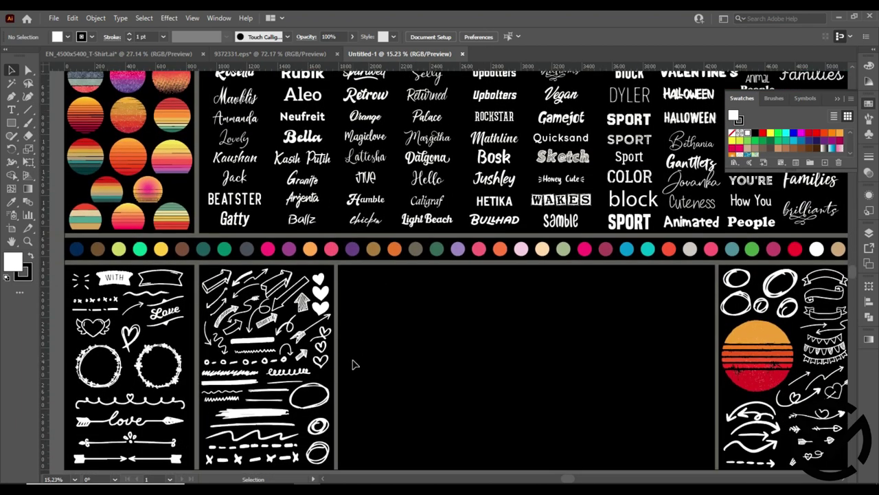
scroll(354, 364, down, 2)
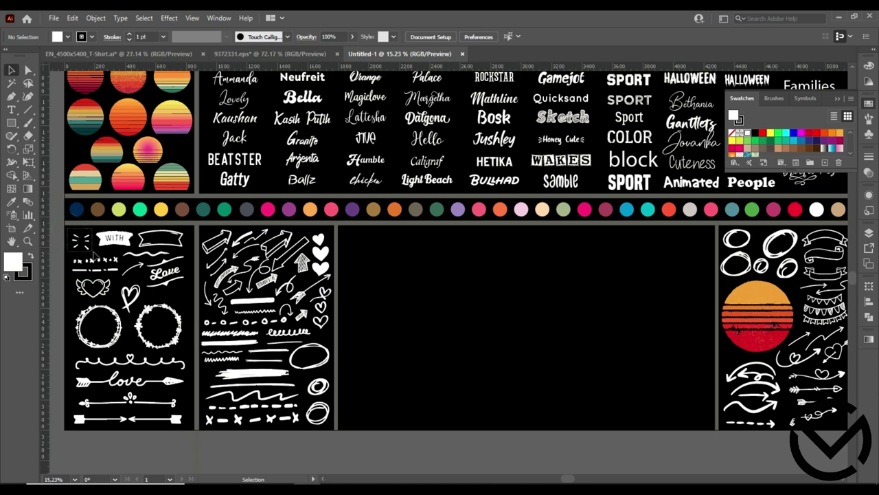
click(81, 242)
mouse_move(81, 242)
mouse_down()
mouse_move(140, 55)
mouse_move(257, 180)
mouse_move(584, 227)
mouse_up()
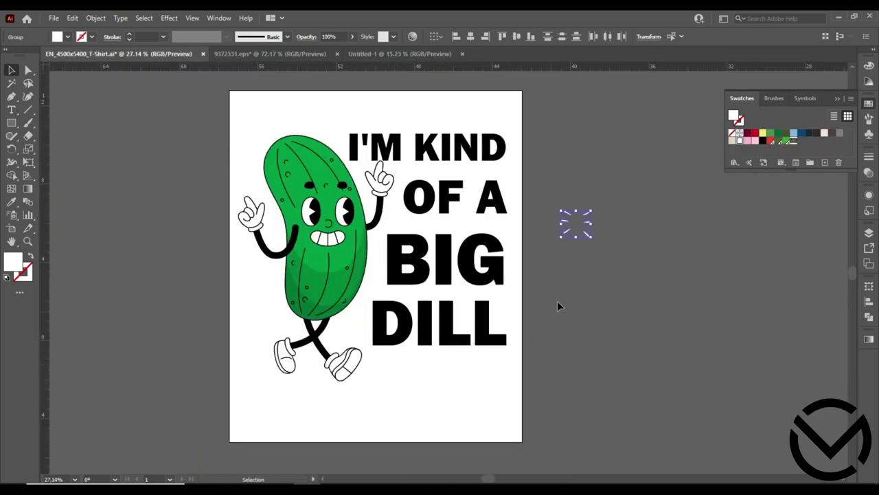
- Fill the burst strokes beside the artboard with black and deselect them
click(571, 274)
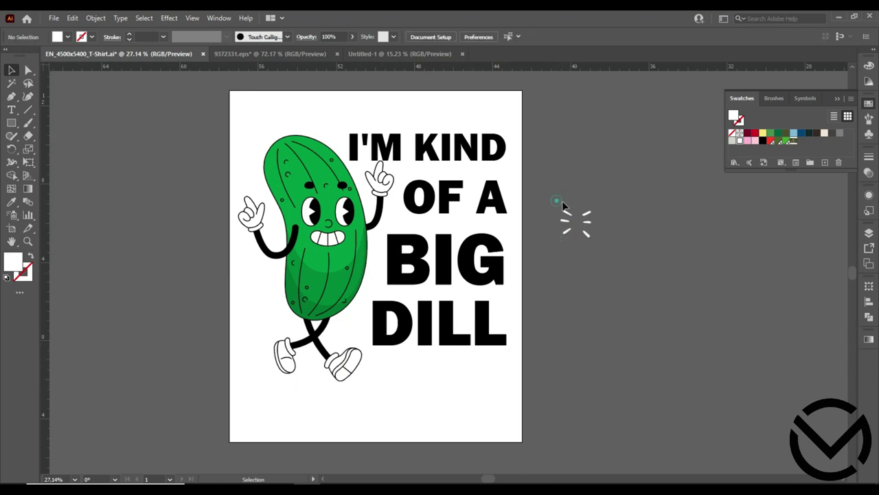
drag(597, 261, 554, 204)
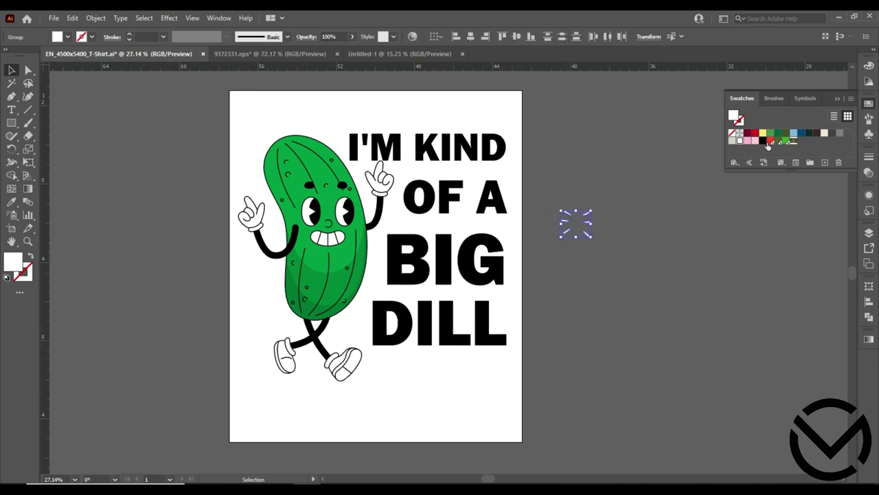
click(763, 141)
click(607, 228)
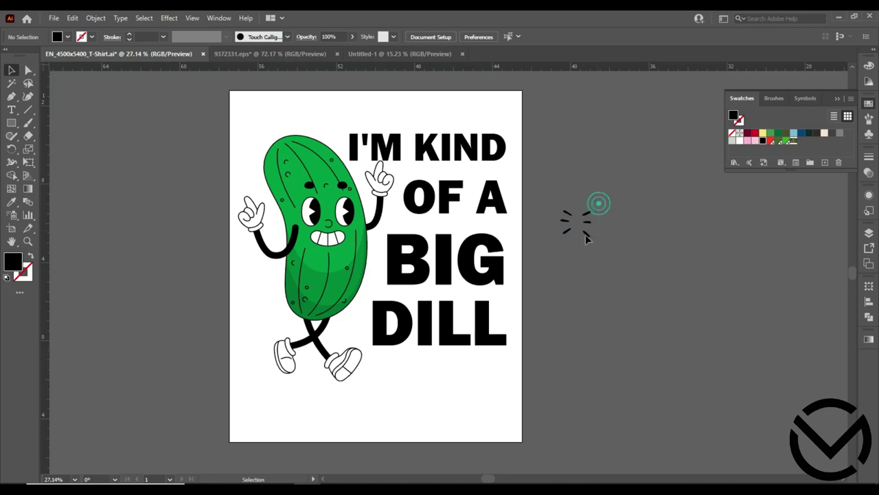
- Try to frame the word "KIND" with the two halves of the burst, tilted at its upper corners
click(588, 225)
mouse_move(588, 226)
mouse_down()
mouse_move(508, 129)
mouse_move(520, 144)
mouse_move(550, 136)
mouse_up()
click(558, 193)
mouse_move(583, 257)
mouse_down()
mouse_move(568, 224)
mouse_move(409, 122)
mouse_move(508, 118)
mouse_move(420, 120)
mouse_up()
click(616, 187)
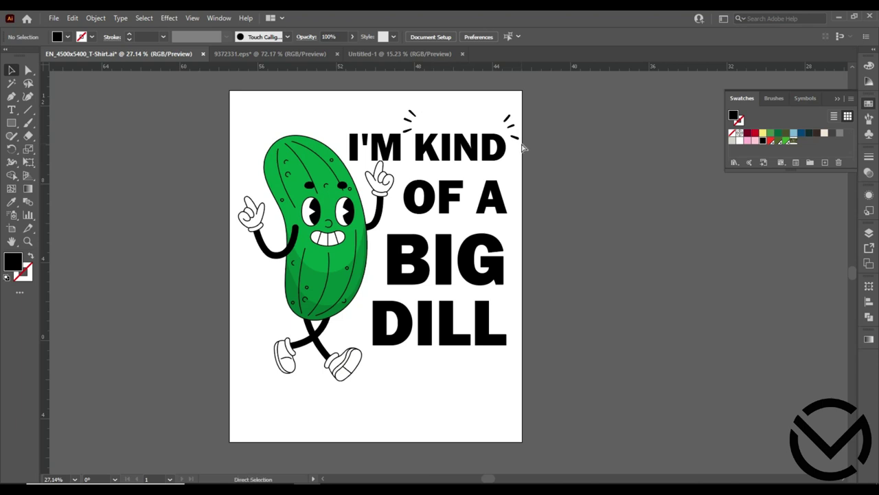
- Place one half of the burst on each side of the pickle's head, rotating the right half to follow its curve
drag(520, 143, 566, 220)
key(v)
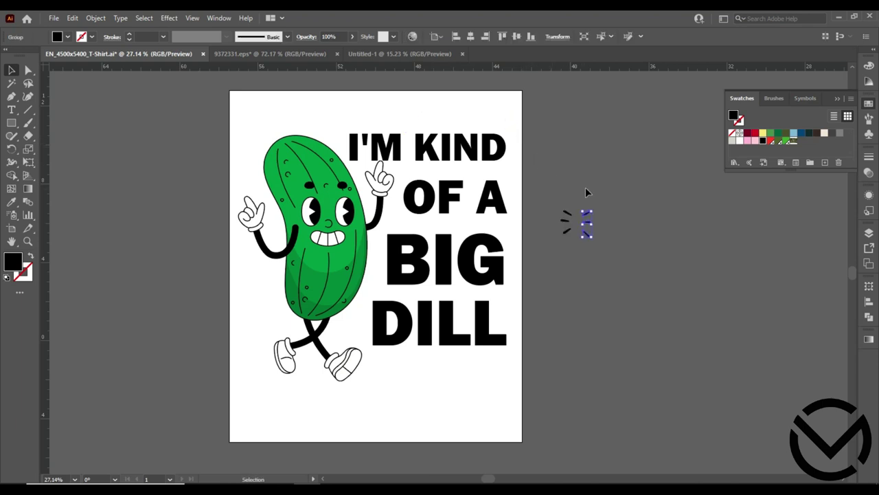
mouse_move(566, 221)
mouse_down()
mouse_move(580, 224)
mouse_move(389, 194)
mouse_move(243, 150)
mouse_up()
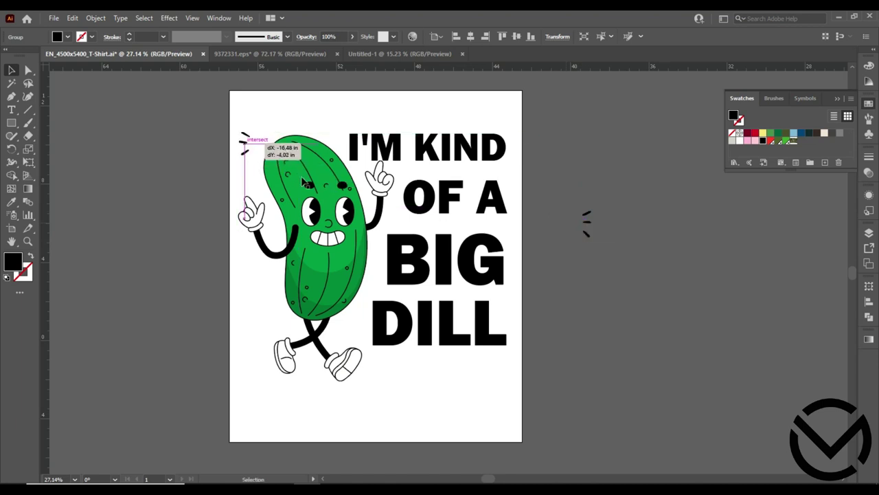
click(594, 191)
mouse_move(586, 223)
mouse_down()
mouse_move(328, 133)
mouse_move(373, 137)
mouse_move(336, 137)
mouse_move(331, 127)
mouse_up()
click(597, 126)
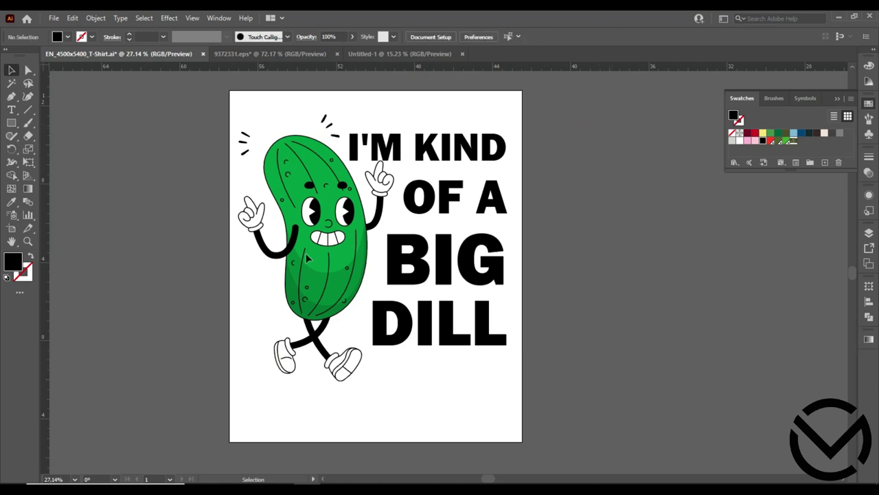
- Nudge both burst halves slightly closer to the pickle's head
mouse_move(259, 129)
mouse_down()
mouse_move(253, 158)
mouse_move(235, 157)
mouse_up()
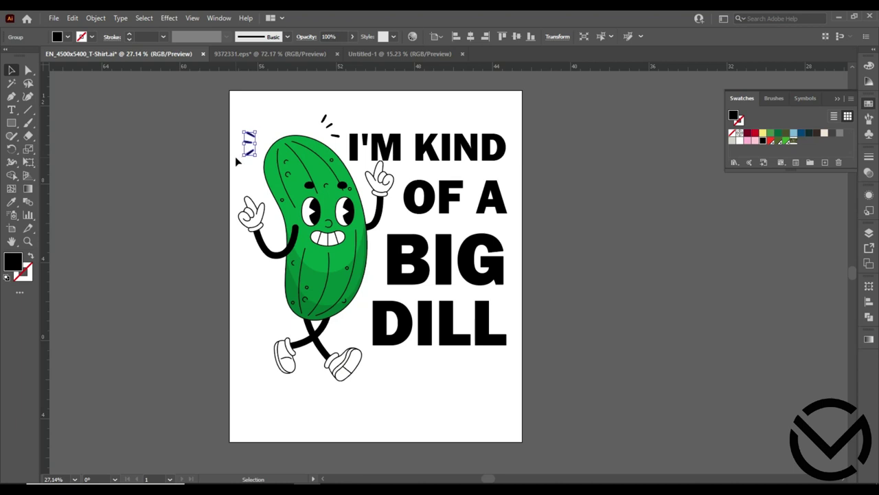
drag(339, 107, 324, 141)
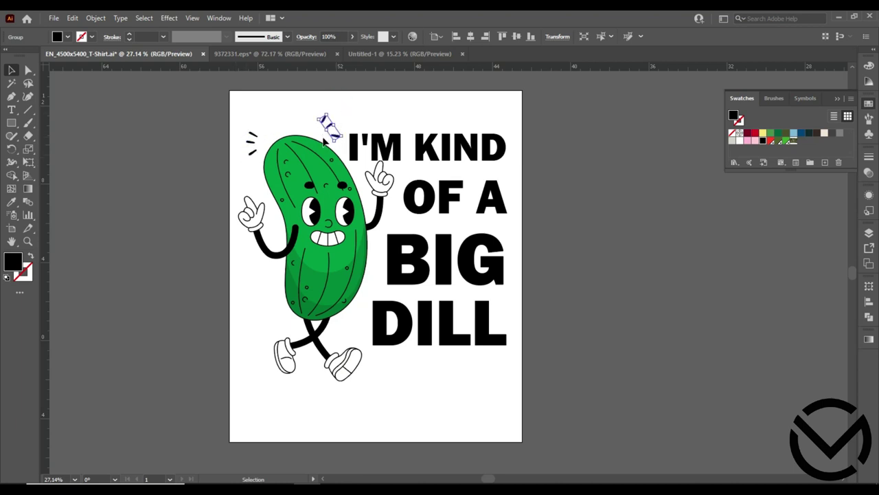
key(shift+Left)
key(shift+Left)
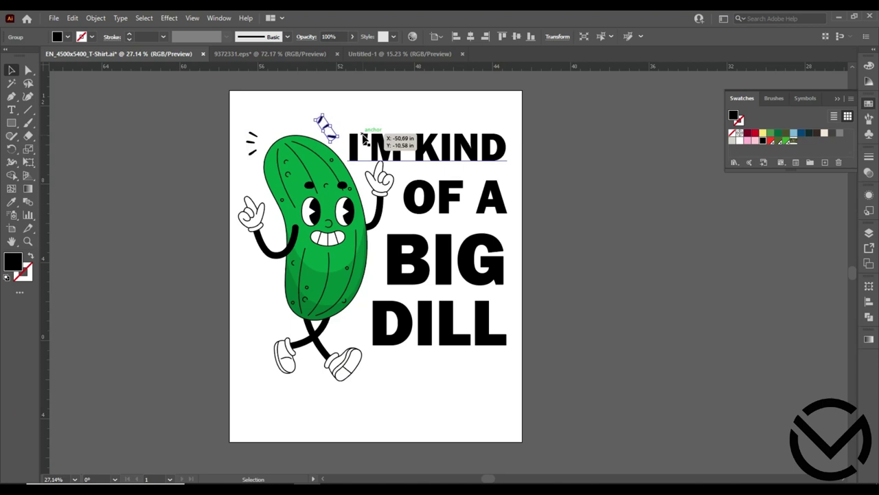
- Bring the wavy swash from the template document into the T-shirt design, placing it on the artboard below "DILL"
click(423, 54)
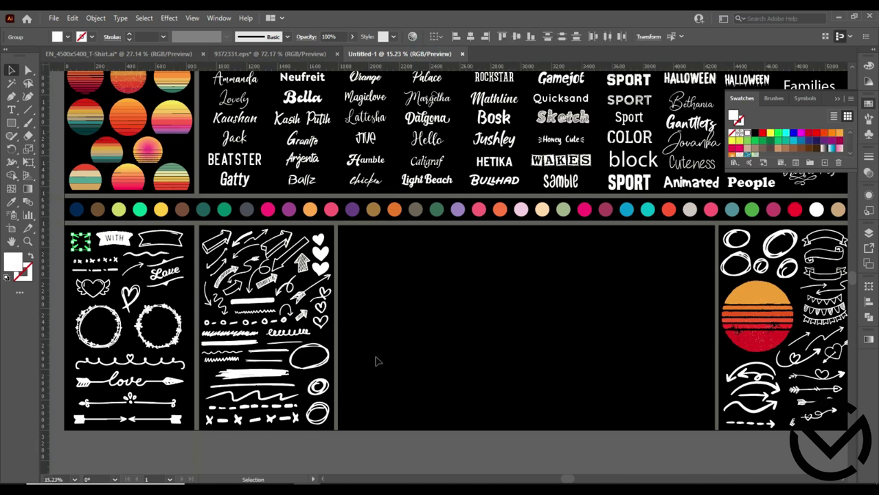
key(space)
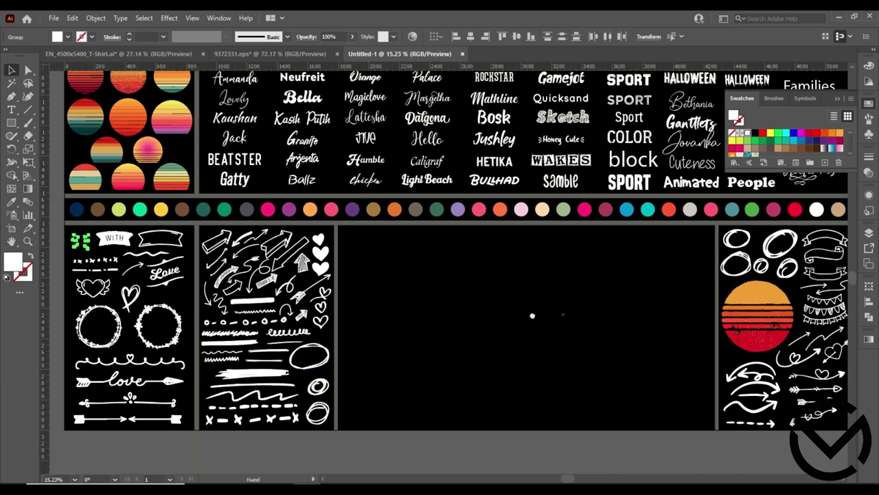
drag(483, 328, 208, 350)
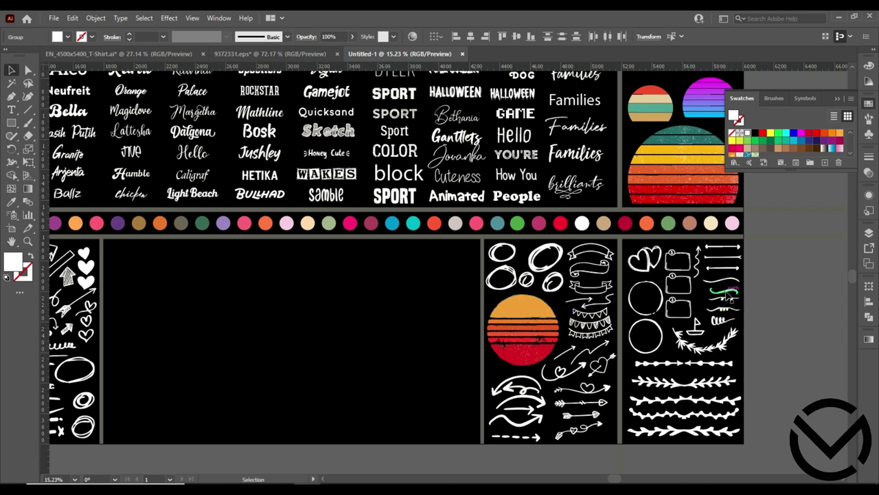
mouse_move(730, 297)
mouse_down()
mouse_move(182, 143)
mouse_move(142, 56)
mouse_move(211, 195)
mouse_move(421, 422)
mouse_move(422, 395)
mouse_up()
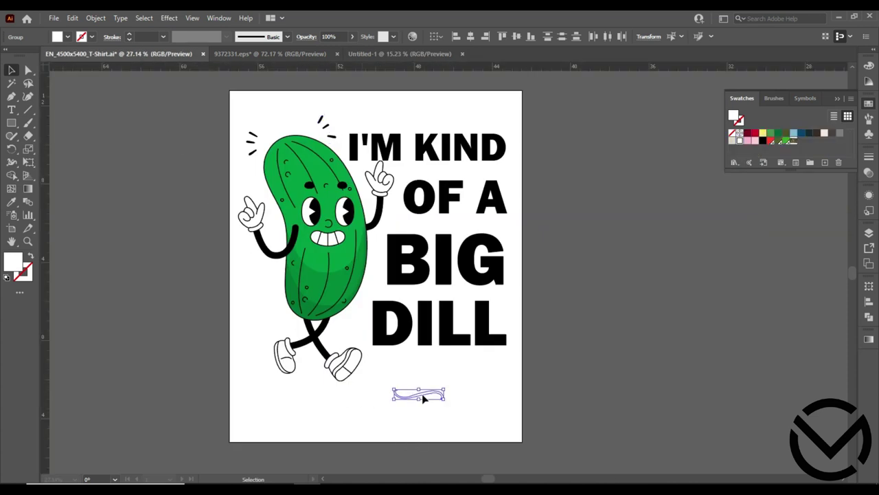
- Fill the swash with black and move it up and slightly right, closely beneath "DILL"
click(761, 140)
click(607, 319)
mouse_move(424, 398)
mouse_down()
mouse_move(422, 375)
mouse_move(433, 367)
mouse_up()
click(601, 356)
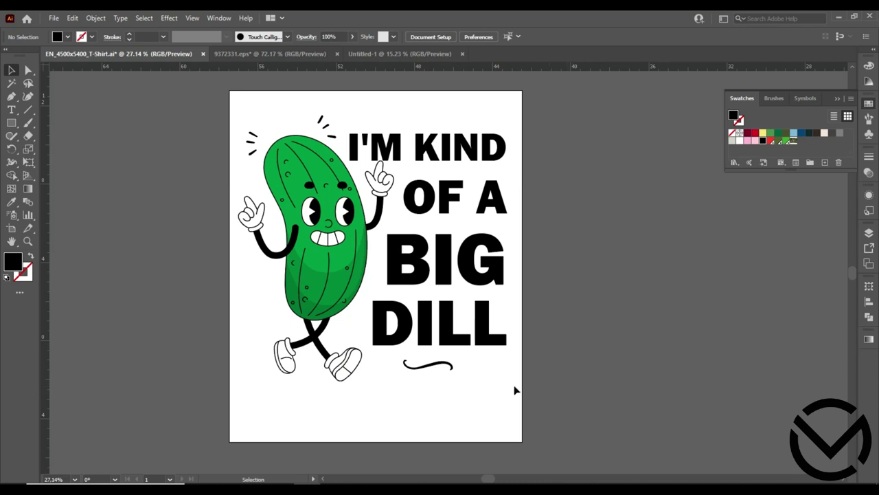
drag(442, 368, 448, 366)
click(577, 349)
- Group the pickle, slogan and ornaments, and centre the group horizontally and vertically on the artboard
drag(551, 96, 235, 412)
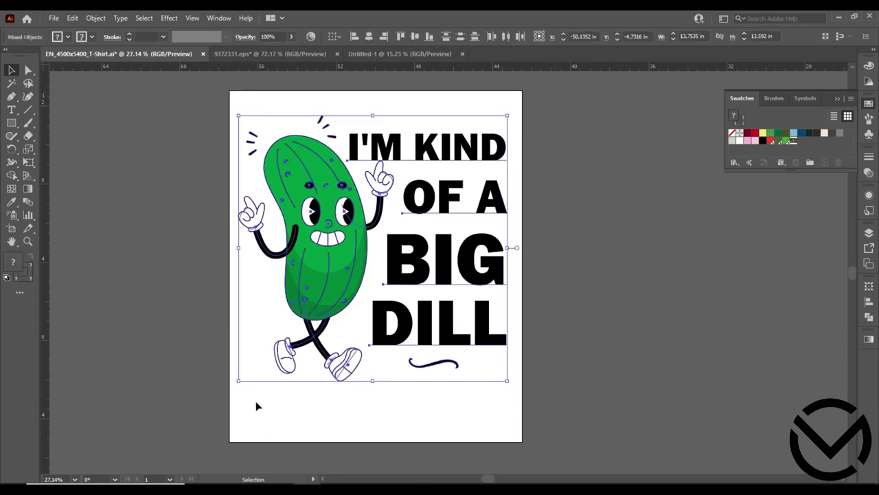
key(ctrl+g)
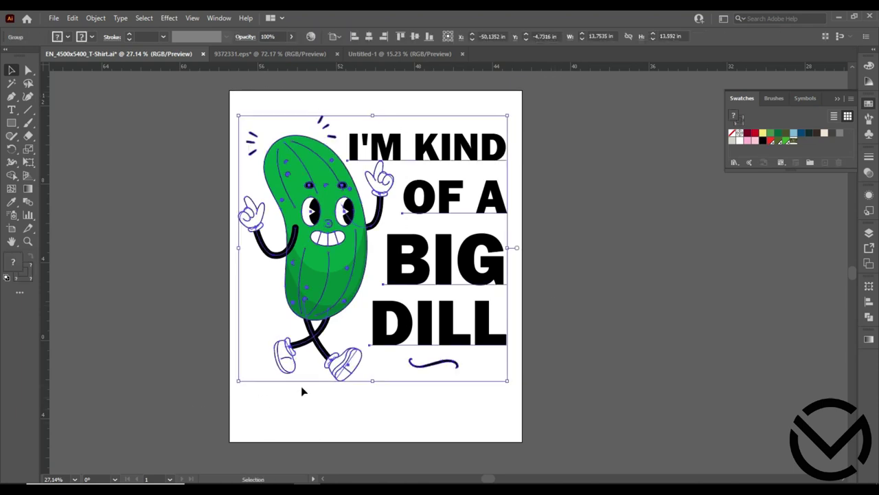
click(548, 174)
click(430, 151)
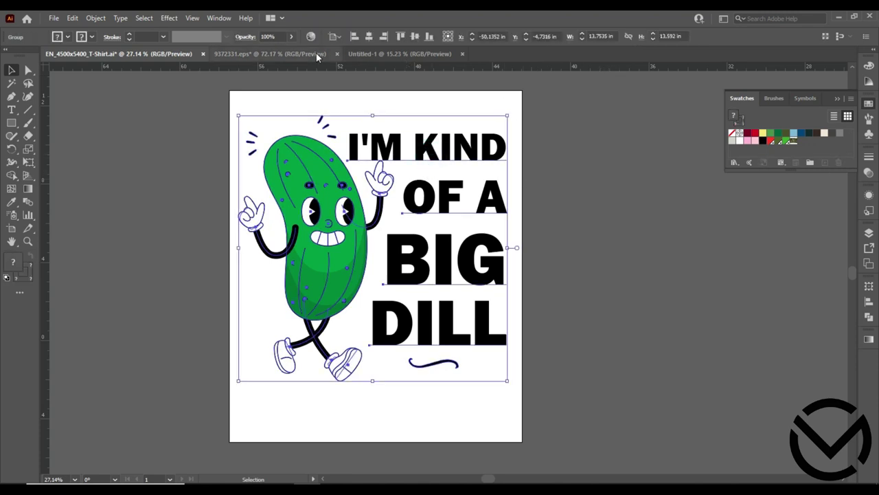
click(369, 36)
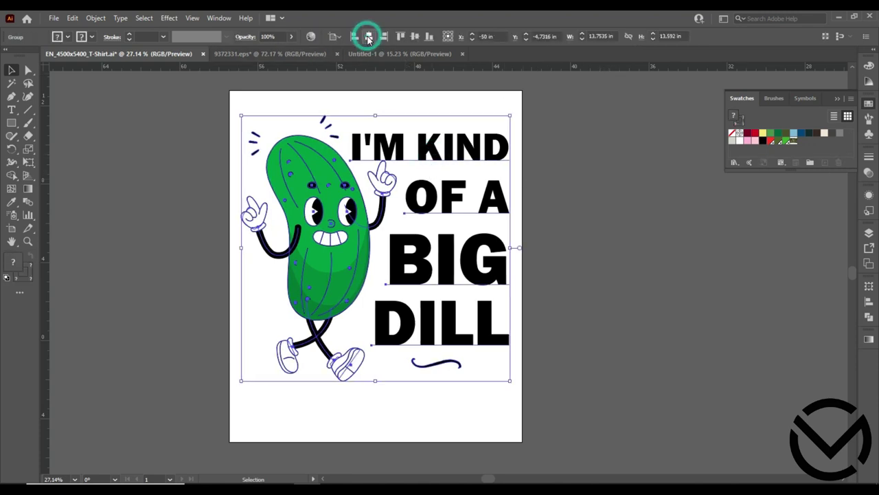
click(415, 36)
click(542, 165)
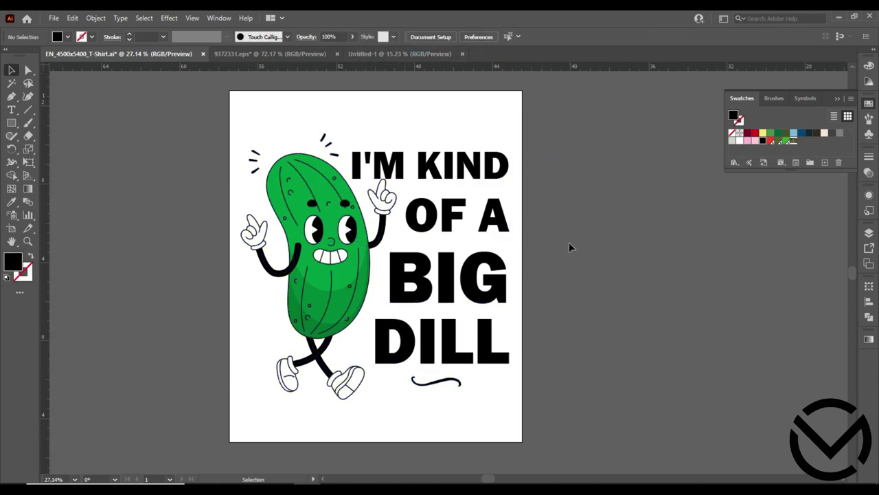
- Collapse the color swatches and leave the finished design deselected
click(838, 96)
drag(561, 111, 198, 436)
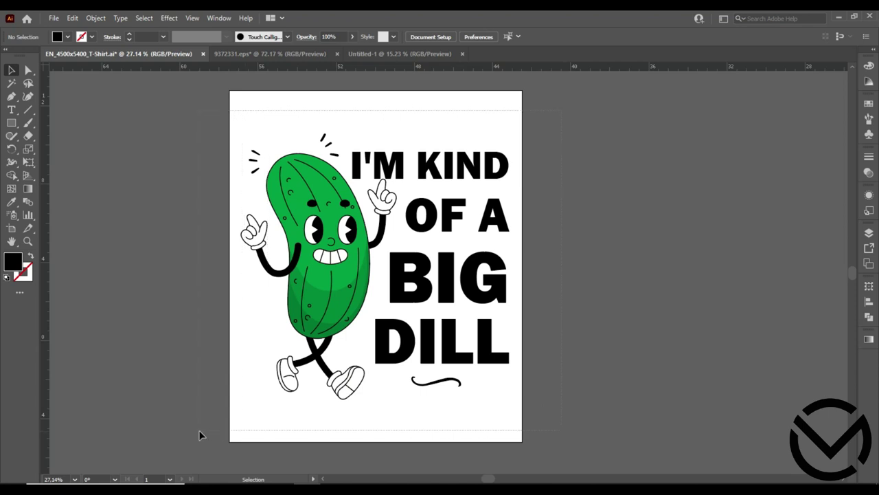
click(576, 261)
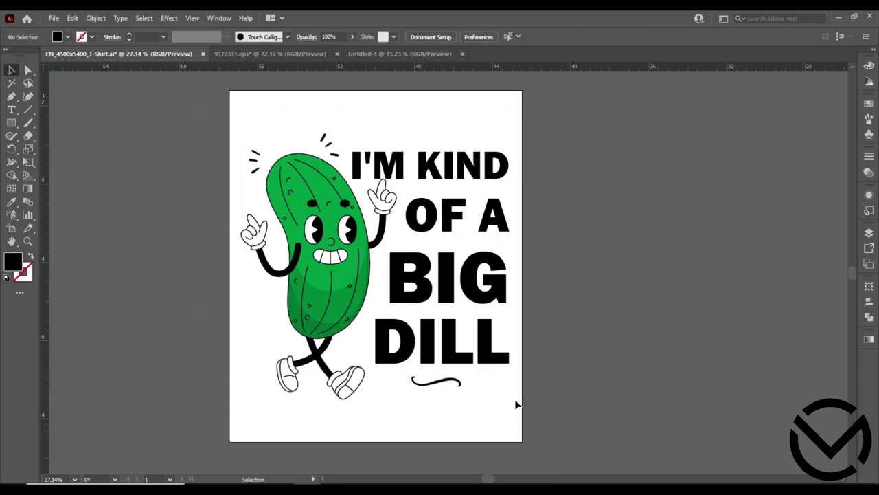